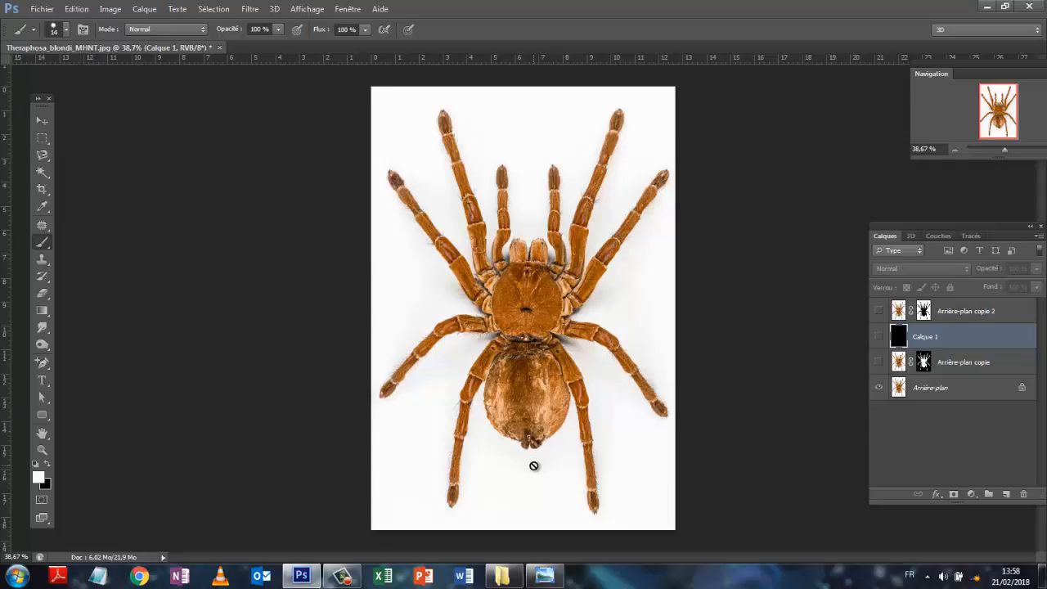
Choose the Magnetic Lasso and convert the locked Arrière-plan background into a regular layer with the default settings
{"action": "left_click", "coordinate": [43, 155]}
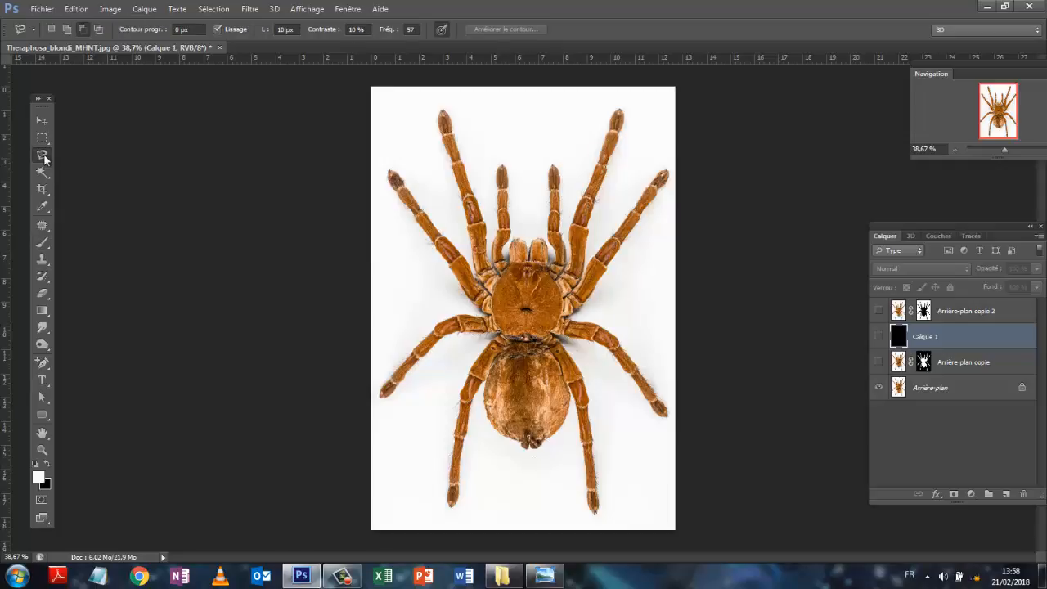
{"action": "double_click", "coordinate": [964, 390]}
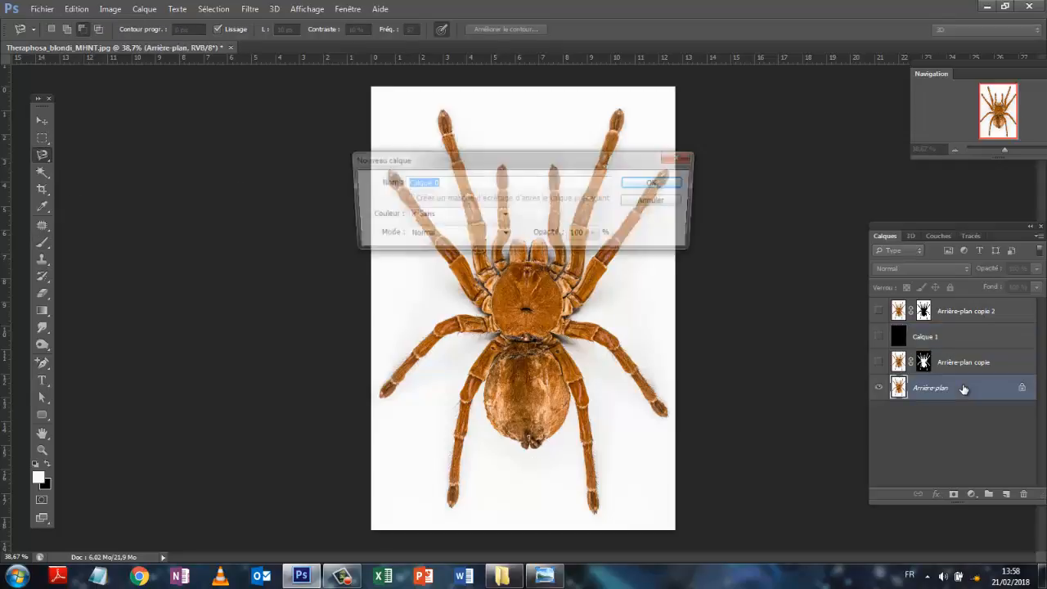
{"action": "left_click", "coordinate": [656, 183]}
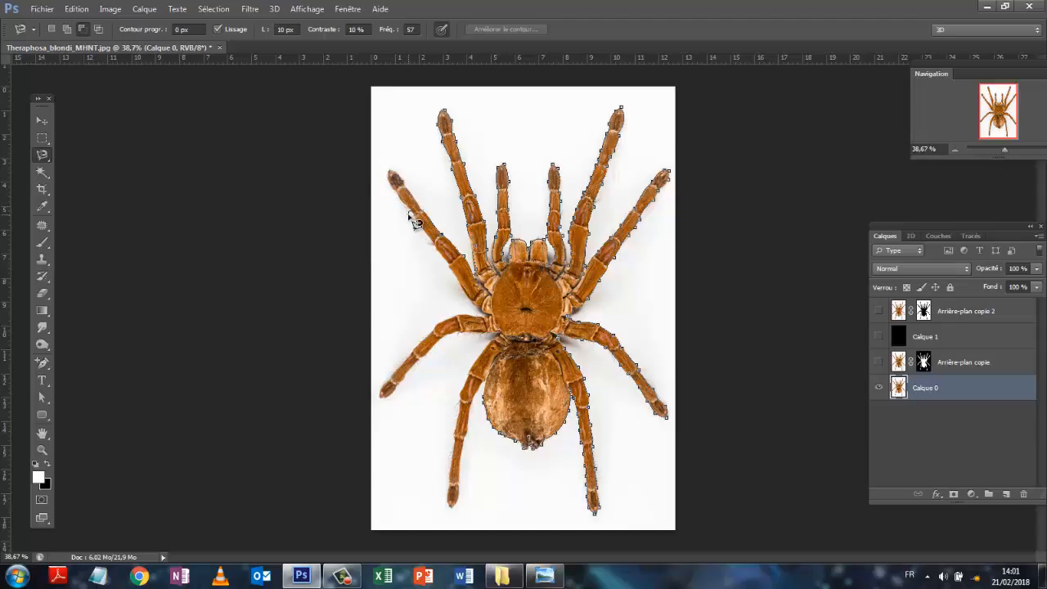
Trace the whole spider's outline with the Magnetic Lasso, removing misplaced anchor points, and close it into a selection
{"action": "left_click", "coordinate": [410, 210]}
{"action": "key", "text": "BackSpace"}
{"action": "key", "text": "BackSpace"}
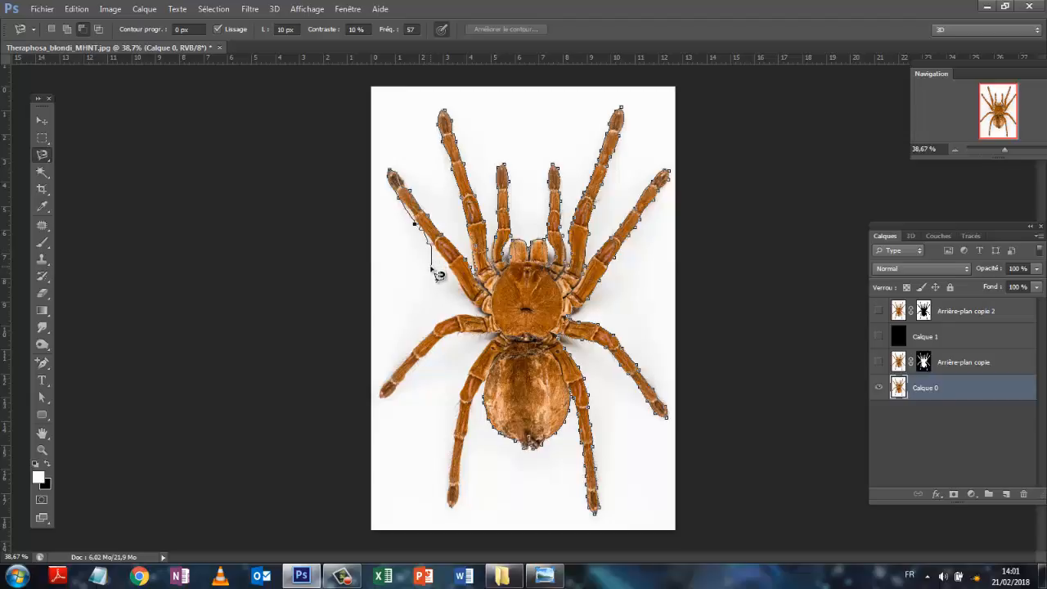
{"action": "key", "text": "BackSpace"}
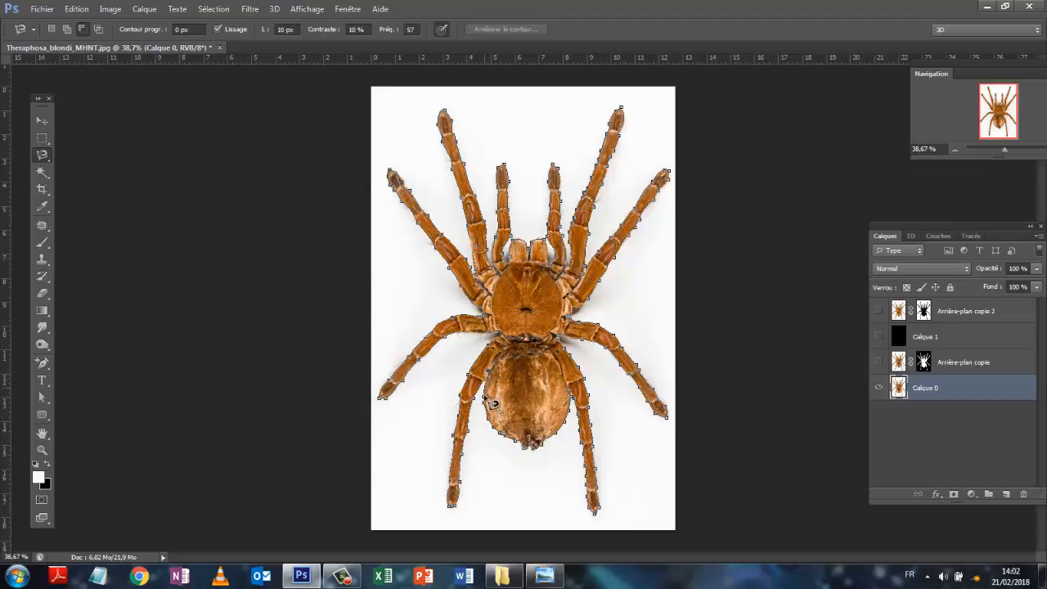
{"action": "left_click", "coordinate": [493, 406]}
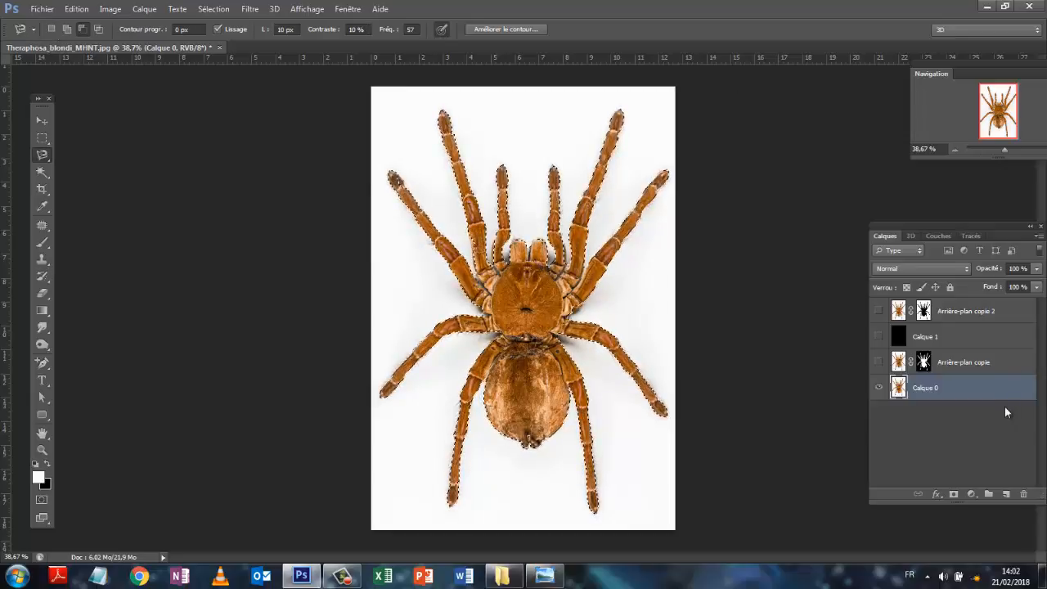
Delete the three hidden layers Arrière-plan copie, Calque 1 and Arrière-plan copie 2
{"action": "left_click", "coordinate": [965, 365]}
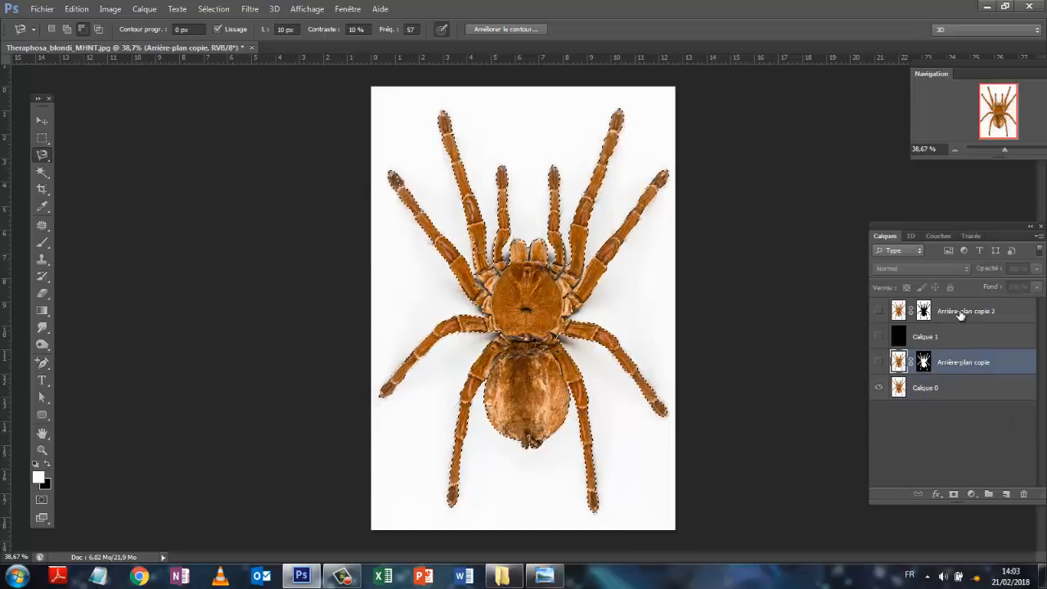
{"action": "left_click", "coordinate": [962, 311], "text": "shift"}
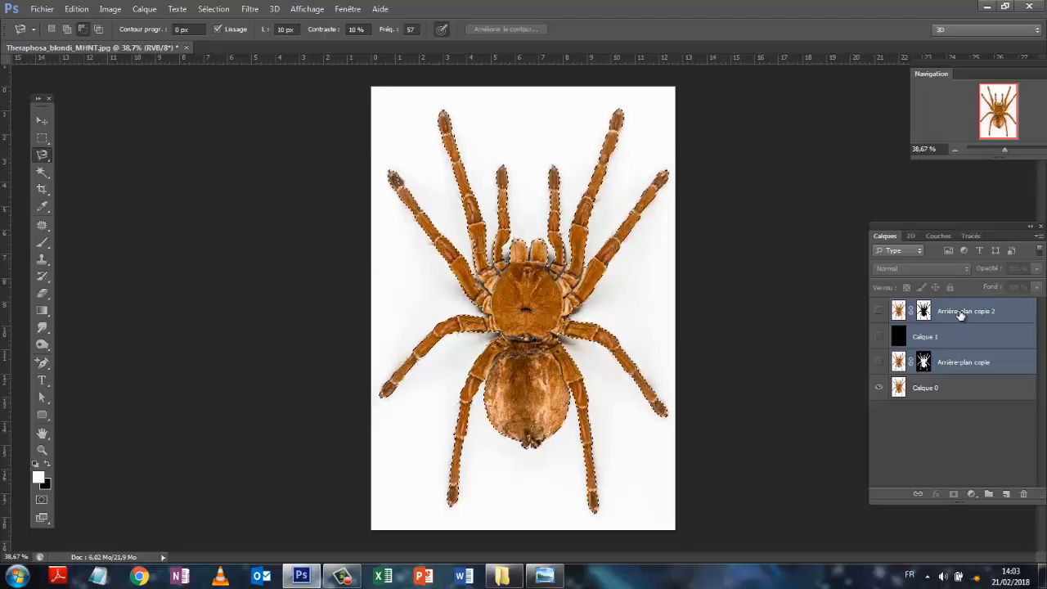
{"action": "right_click", "coordinate": [962, 314]}
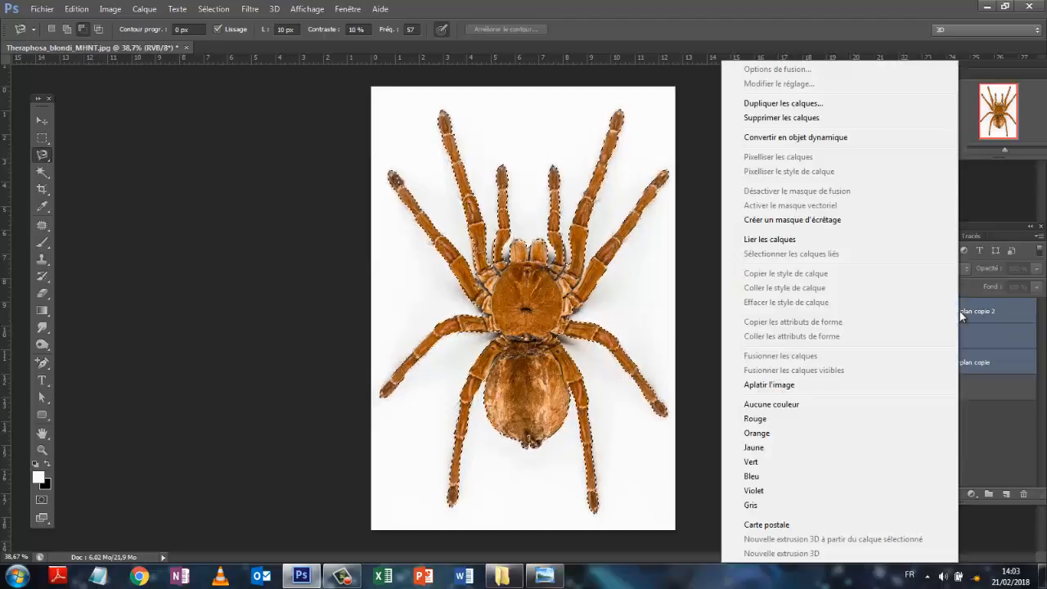
{"action": "left_click", "coordinate": [761, 120]}
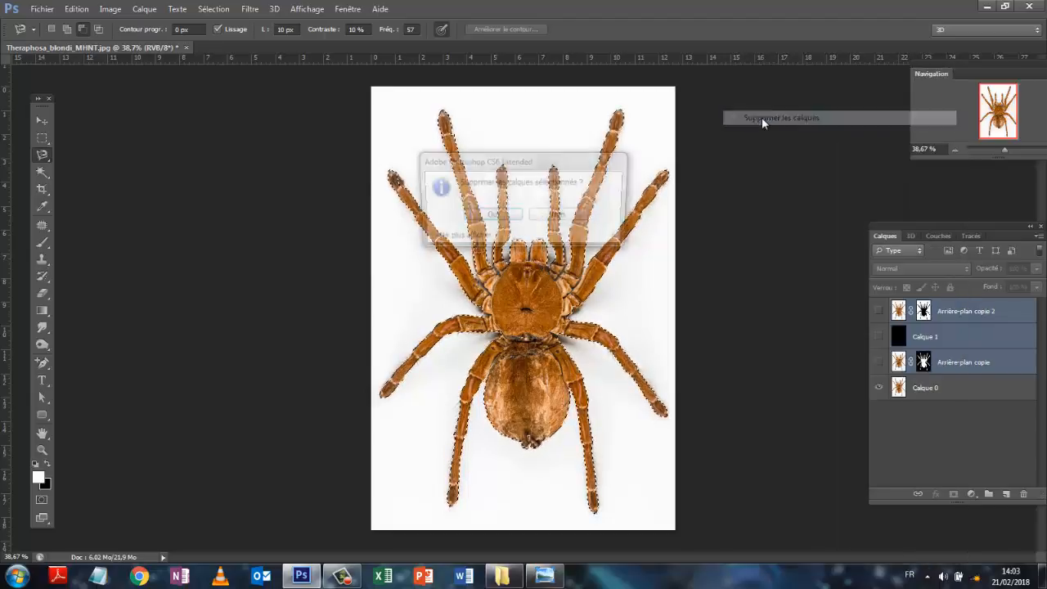
{"action": "left_click", "coordinate": [488, 217]}
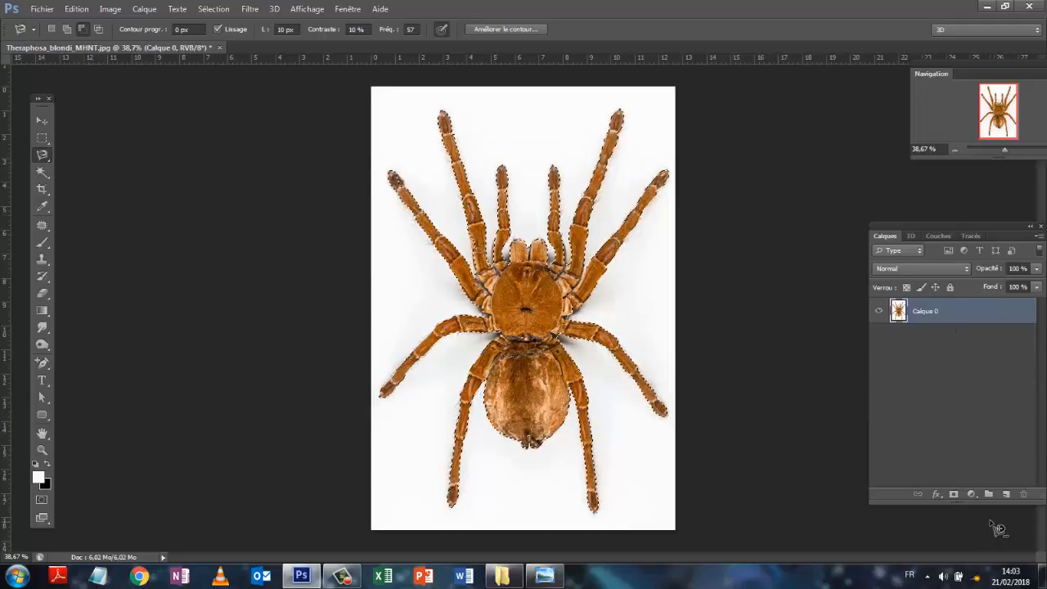
Mask out the background on a duplicate of Calque 0 using the spider selection, with the original layer hidden
{"action": "left_click_drag", "start_coordinate": [966, 313], "coordinate": [1006, 494]}
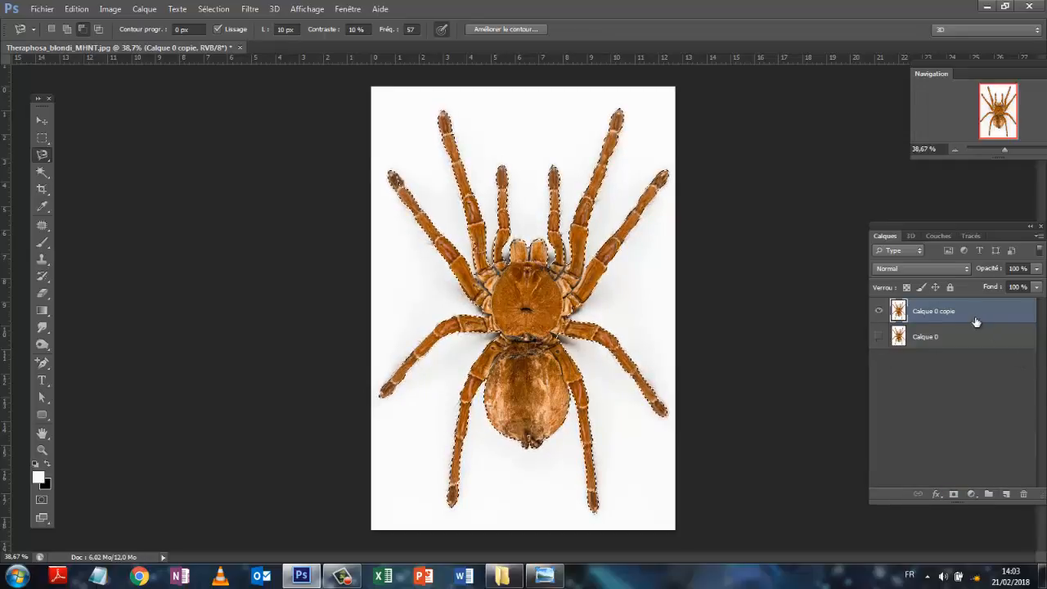
{"action": "left_click", "coordinate": [953, 497]}
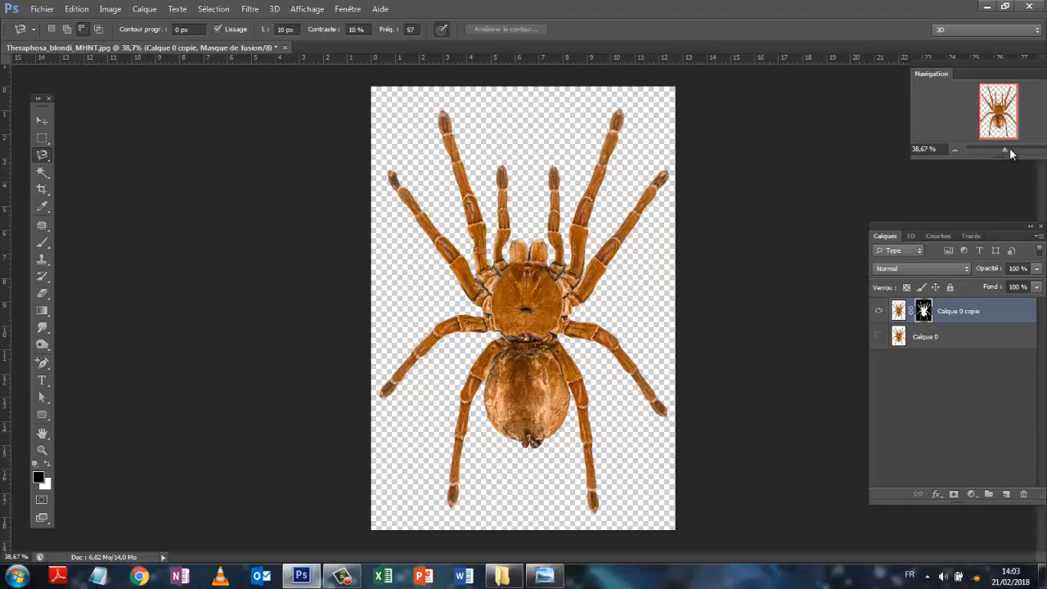
Choose the Brush tool and set its size to 9 px for touching up the mask between the legs
{"action": "left_click_drag", "start_coordinate": [1005, 149], "coordinate": [1009, 148]}
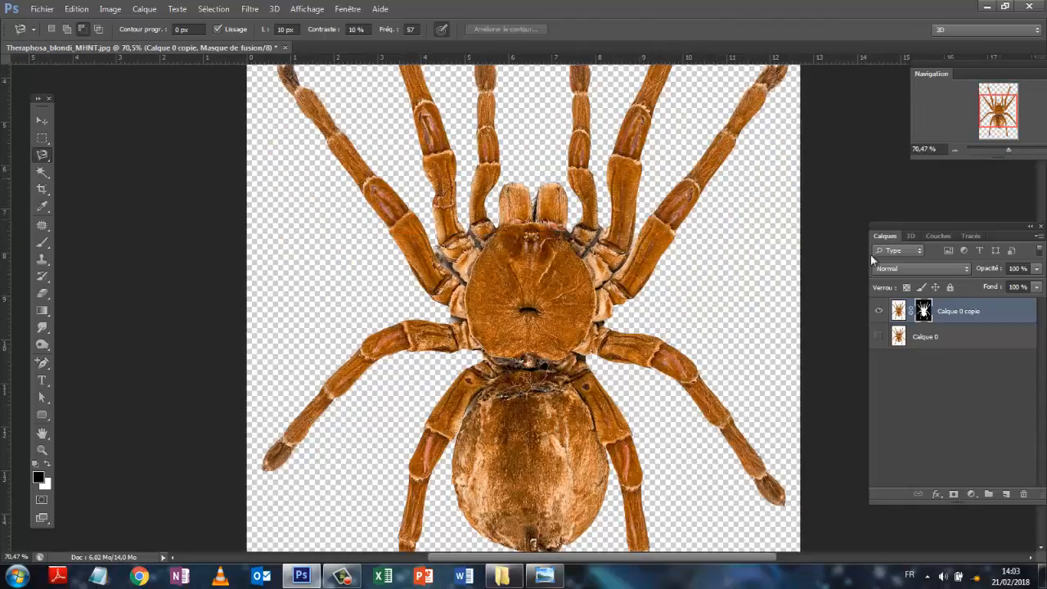
{"action": "left_click", "coordinate": [43, 245]}
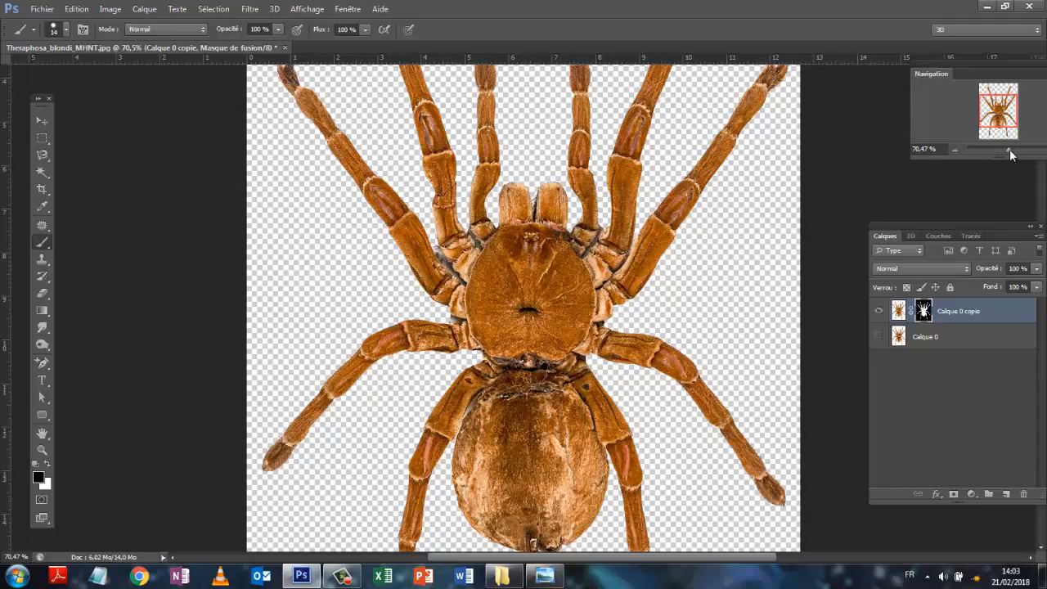
{"action": "left_click_drag", "start_coordinate": [1013, 152], "coordinate": [1022, 149]}
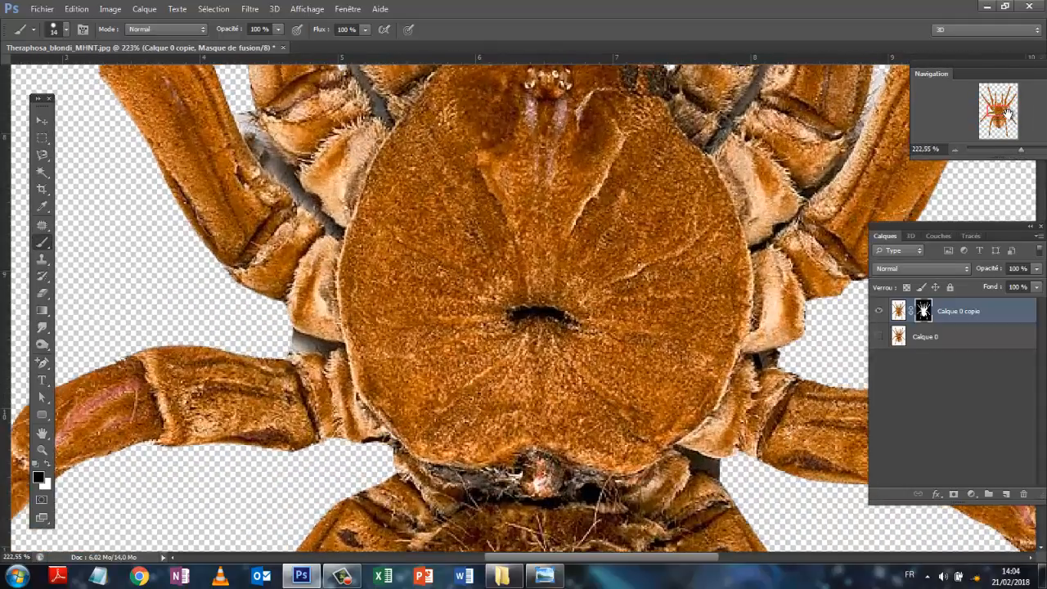
{"action": "left_click_drag", "start_coordinate": [1011, 113], "coordinate": [1003, 112]}
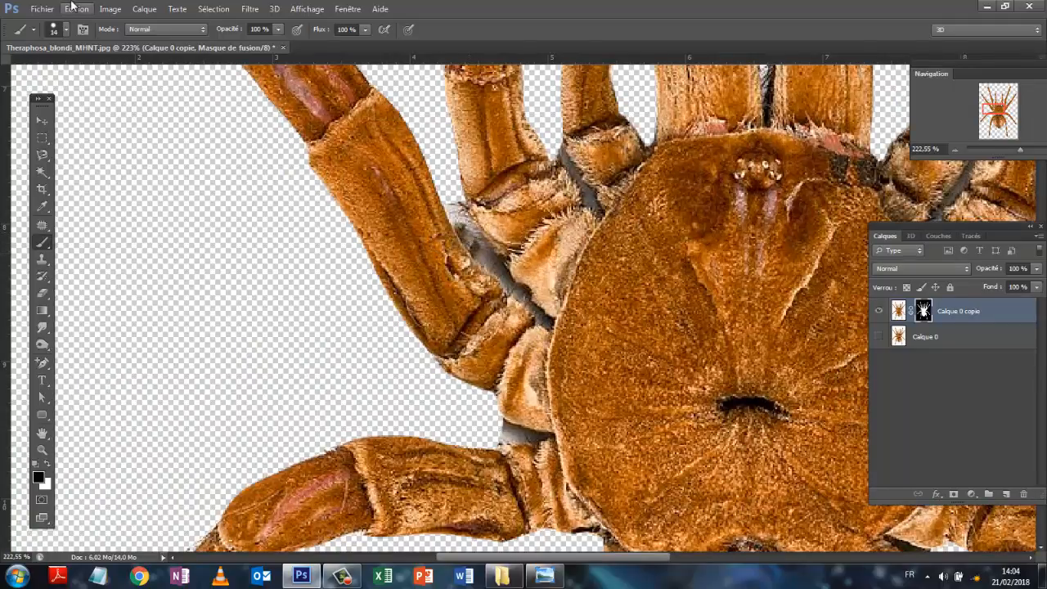
{"action": "left_click", "coordinate": [65, 31]}
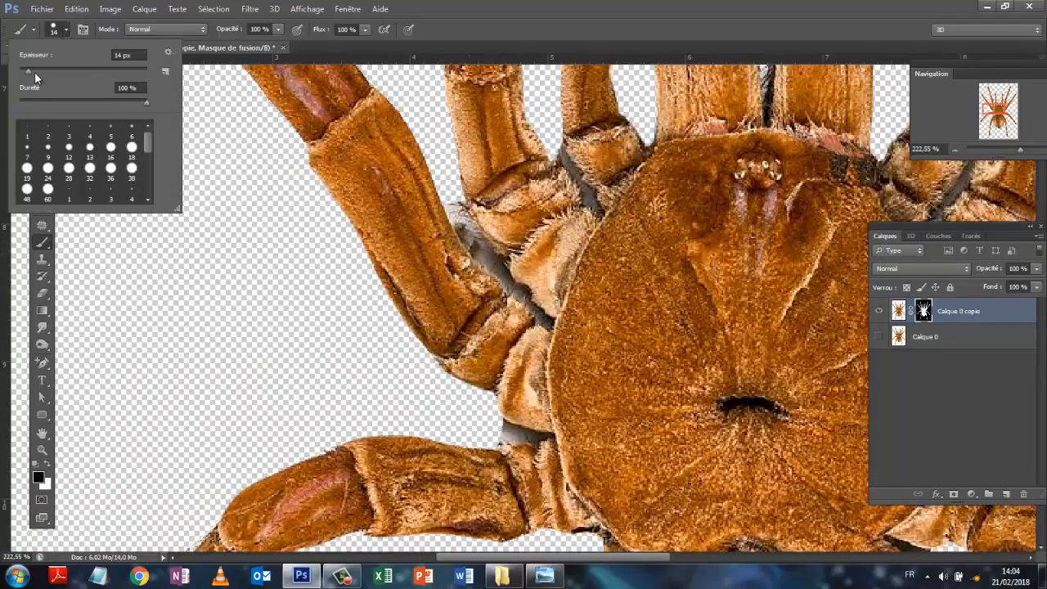
{"action": "left_click_drag", "start_coordinate": [32, 76], "coordinate": [24, 76]}
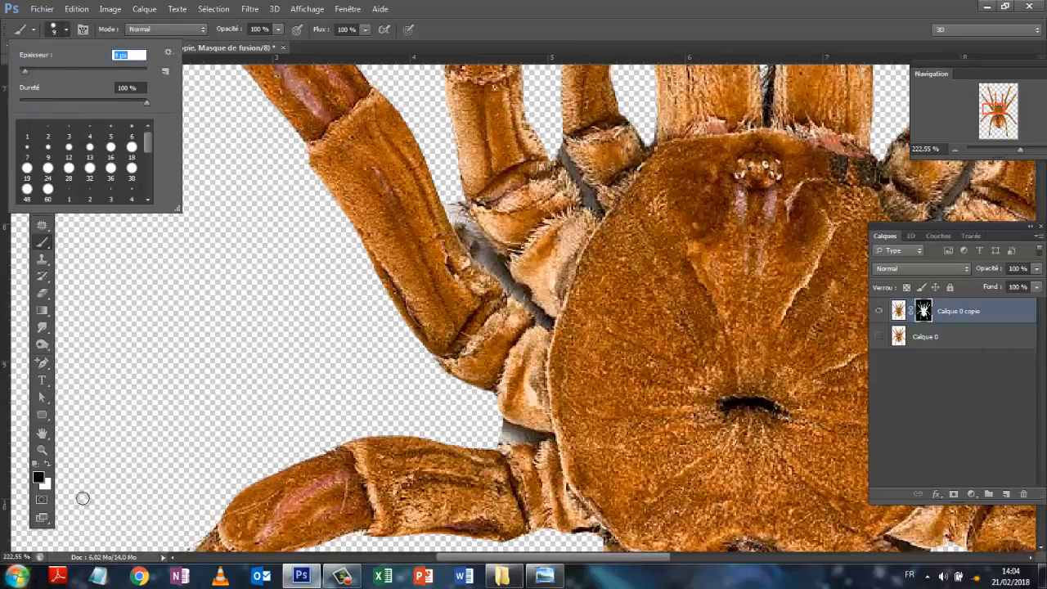
Set the foreground colour to white
{"action": "type", "text": "x"}
{"action": "left_click", "coordinate": [38, 481]}
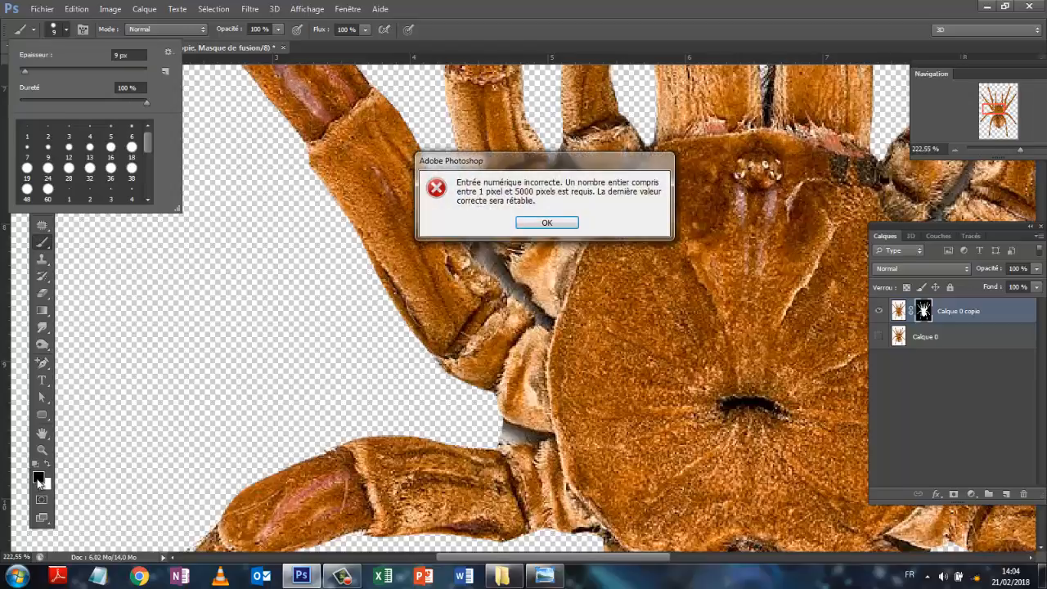
{"action": "left_click", "coordinate": [546, 222]}
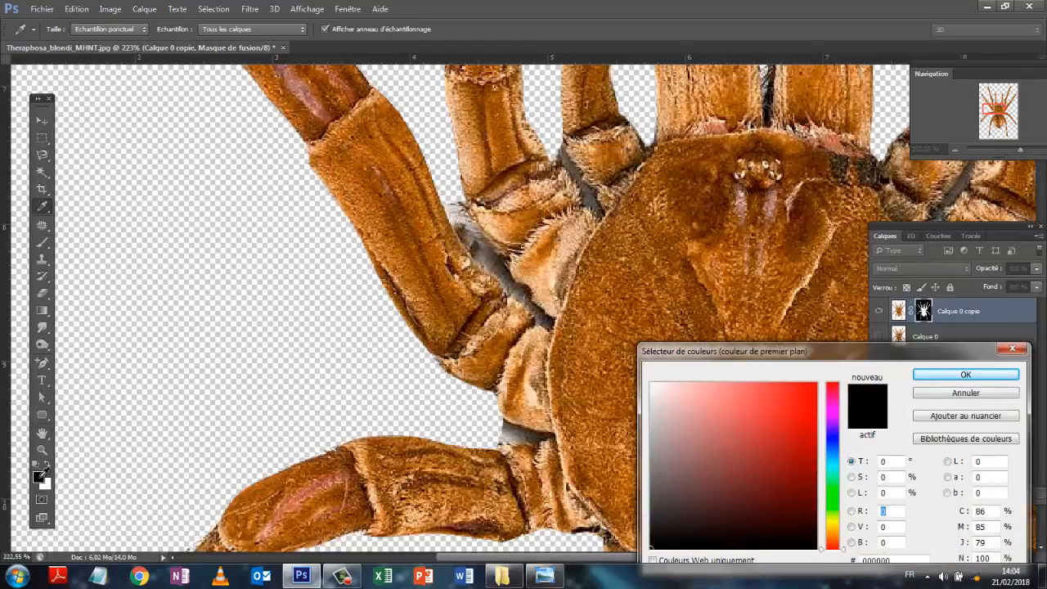
{"action": "left_click", "coordinate": [650, 384]}
{"action": "left_click", "coordinate": [942, 374]}
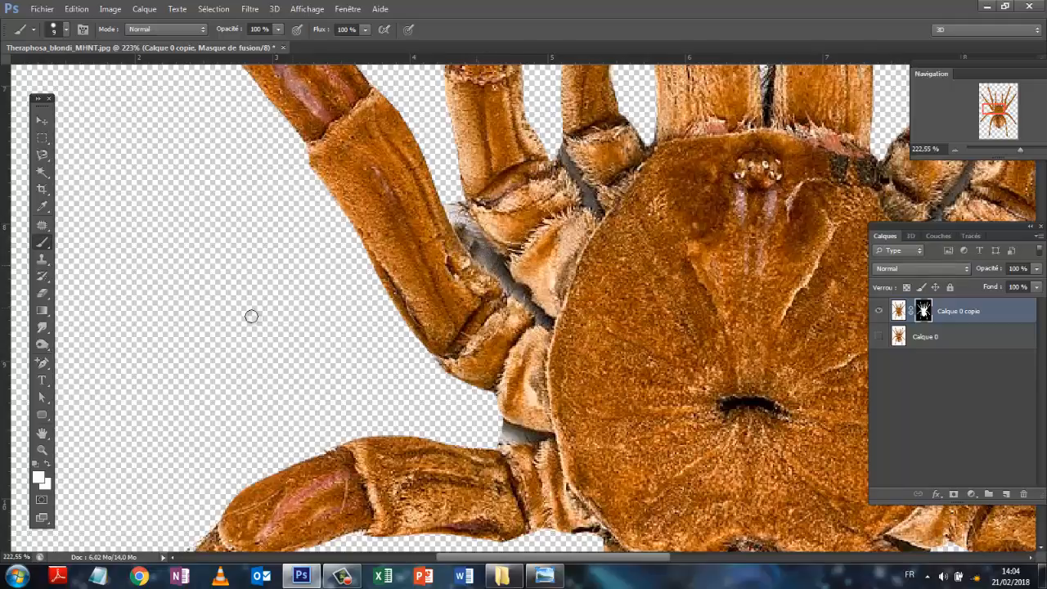
Set the foreground colour to black for painting on the layer mask
{"action": "left_click", "coordinate": [41, 481]}
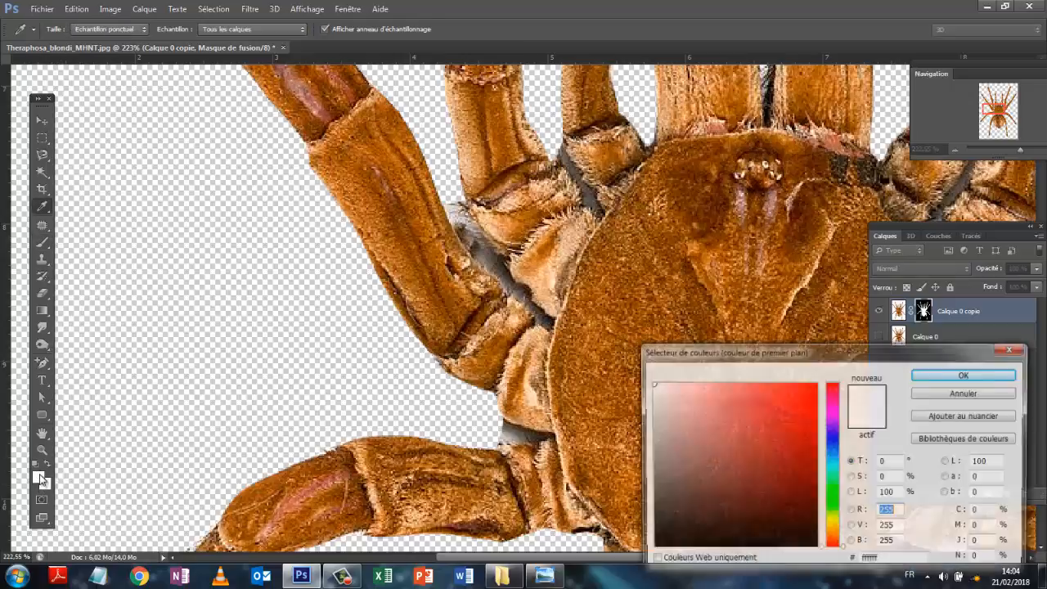
{"action": "left_click", "coordinate": [814, 537]}
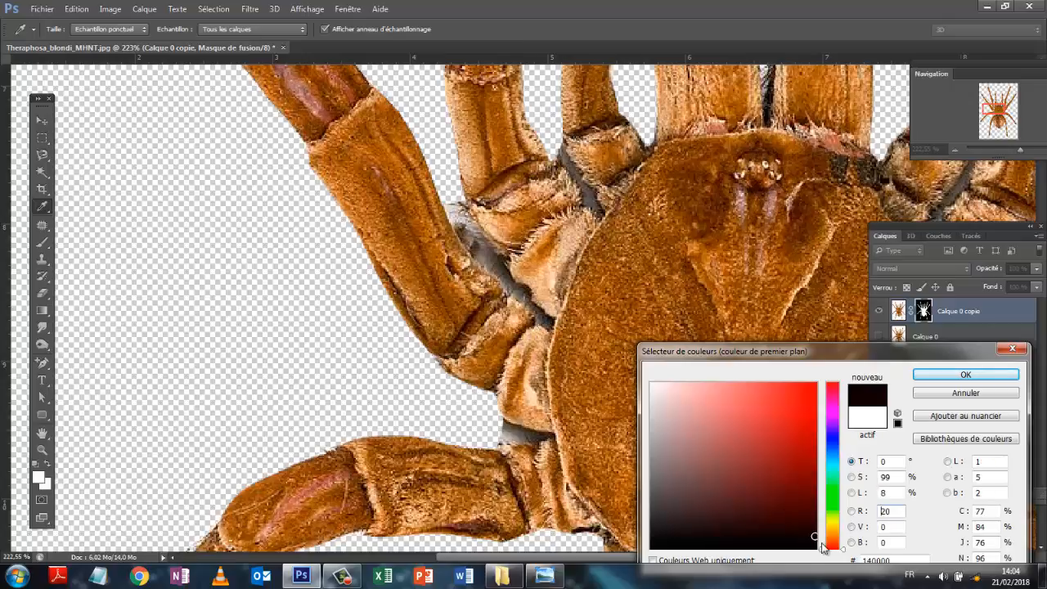
{"action": "left_click", "coordinate": [966, 375]}
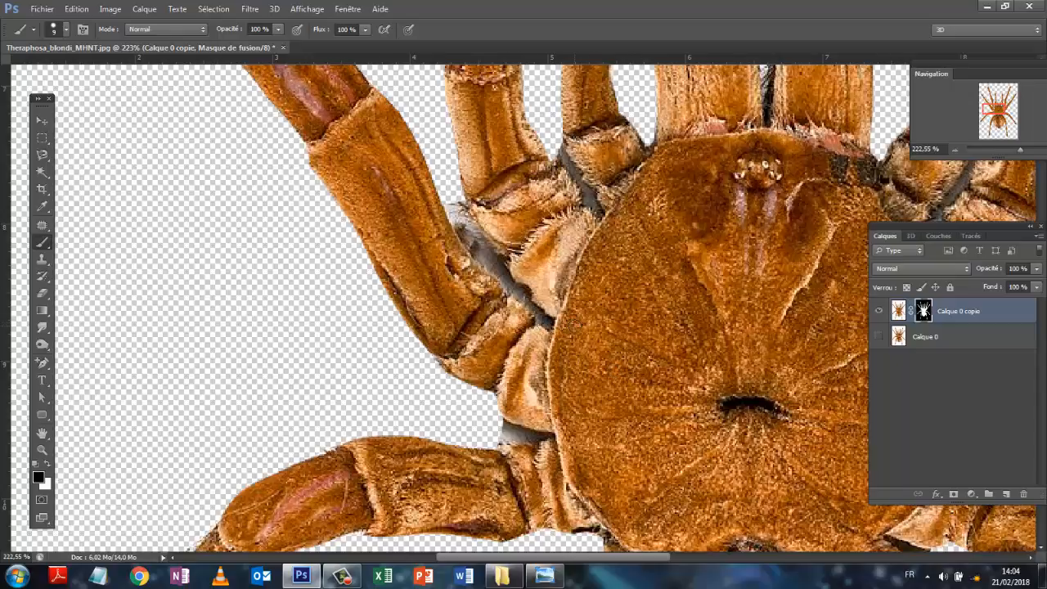
Paint away the grey background in the narrow gaps between the front legs on both sides, undoing the last stray stroke
{"action": "left_click_drag", "start_coordinate": [548, 320], "coordinate": [459, 213]}
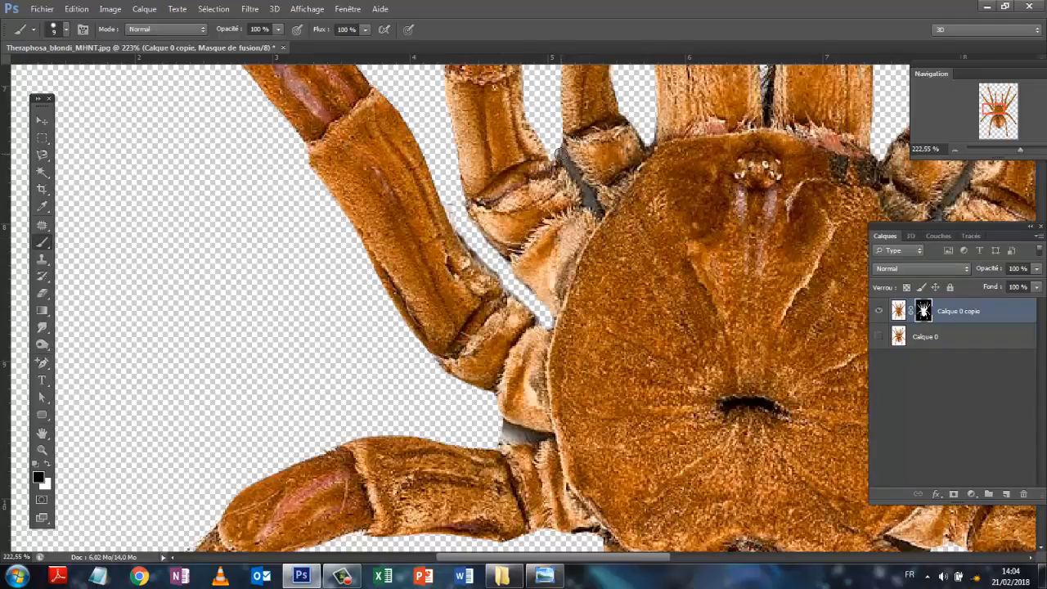
{"action": "left_click_drag", "start_coordinate": [561, 155], "coordinate": [595, 205]}
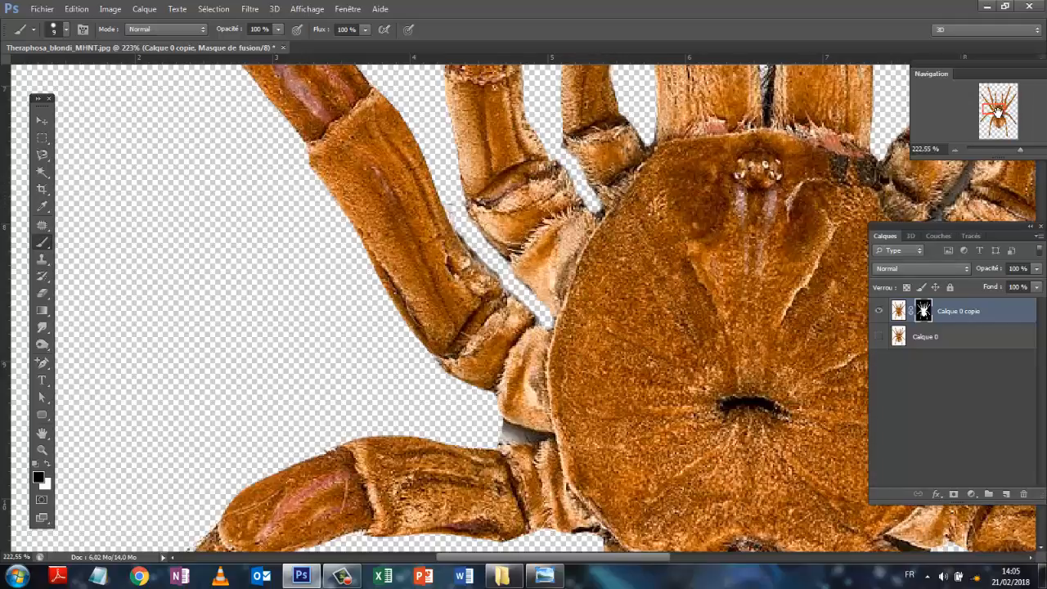
{"action": "left_click_drag", "start_coordinate": [1001, 114], "coordinate": [1014, 110]}
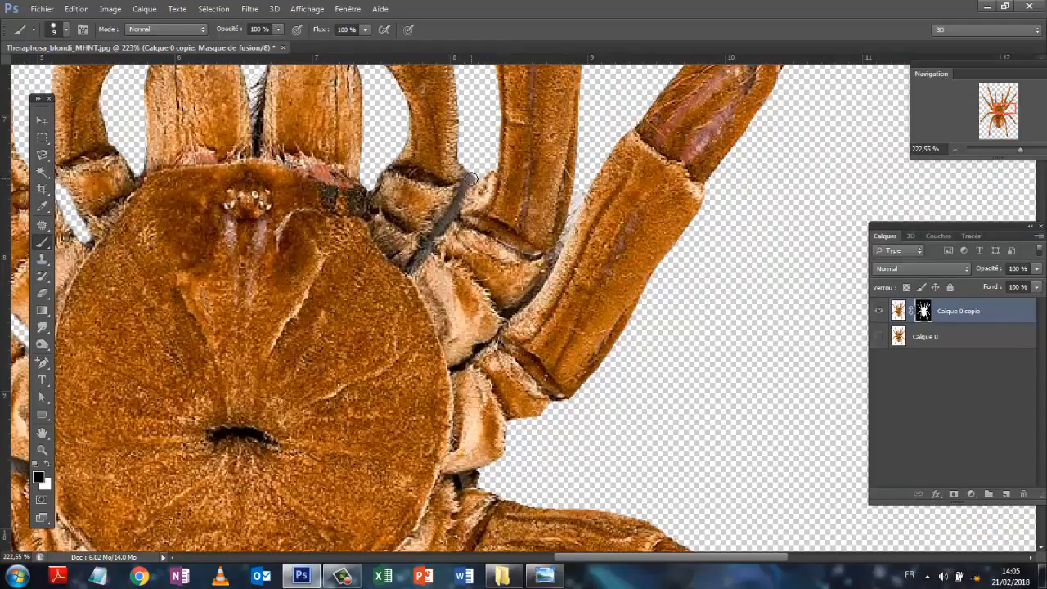
{"action": "mouse_move", "coordinate": [471, 179]}
{"action": "left_mouse_down"}
{"action": "mouse_move", "coordinate": [469, 203]}
{"action": "mouse_move", "coordinate": [462, 198]}
{"action": "mouse_move", "coordinate": [422, 255]}
{"action": "mouse_move", "coordinate": [443, 229]}
{"action": "left_mouse_up"}
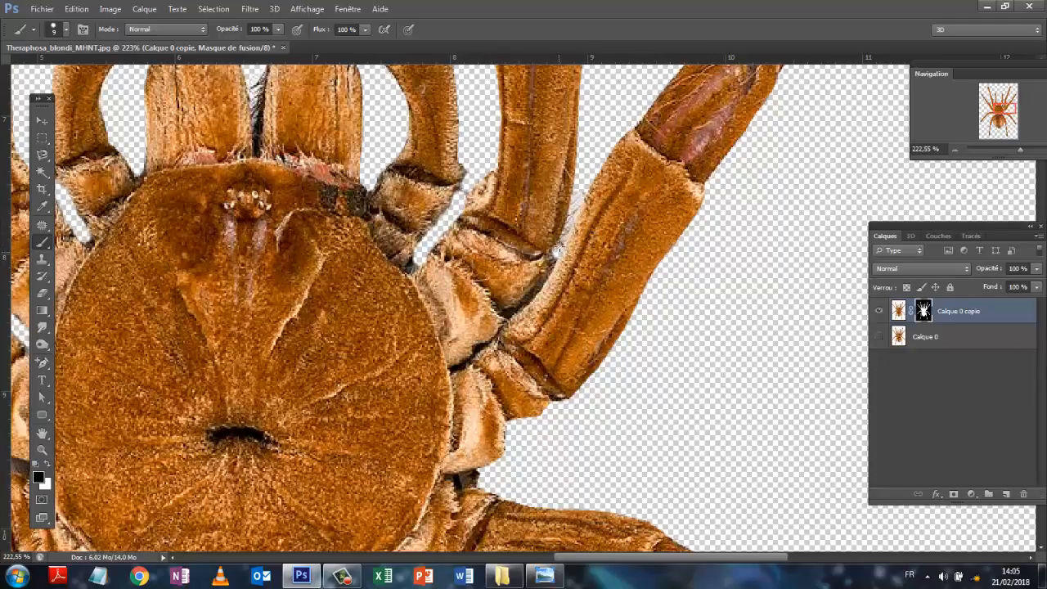
{"action": "left_click", "coordinate": [76, 9]}
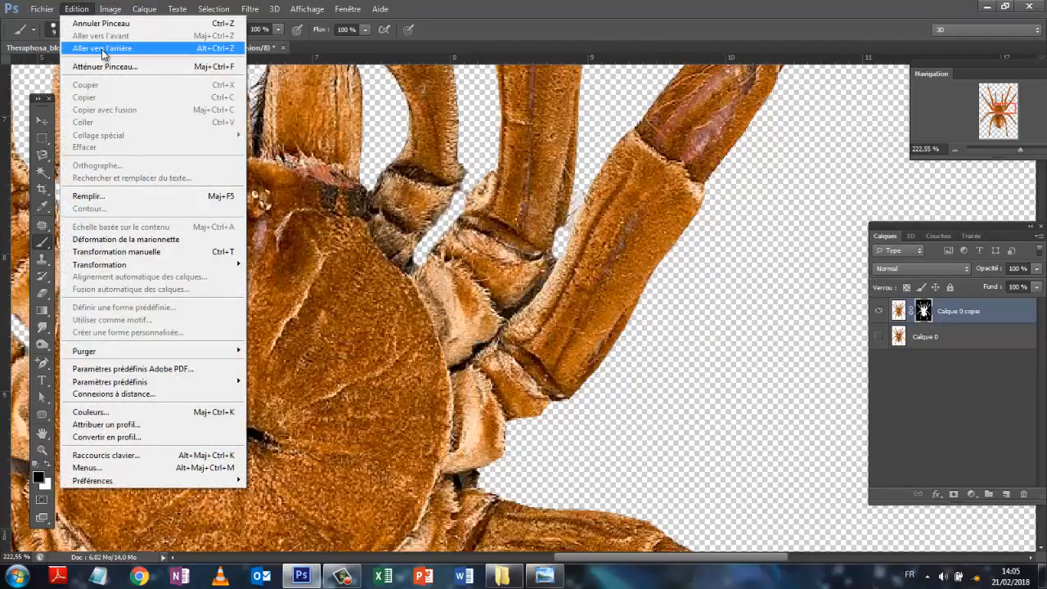
{"action": "left_click", "coordinate": [101, 49]}
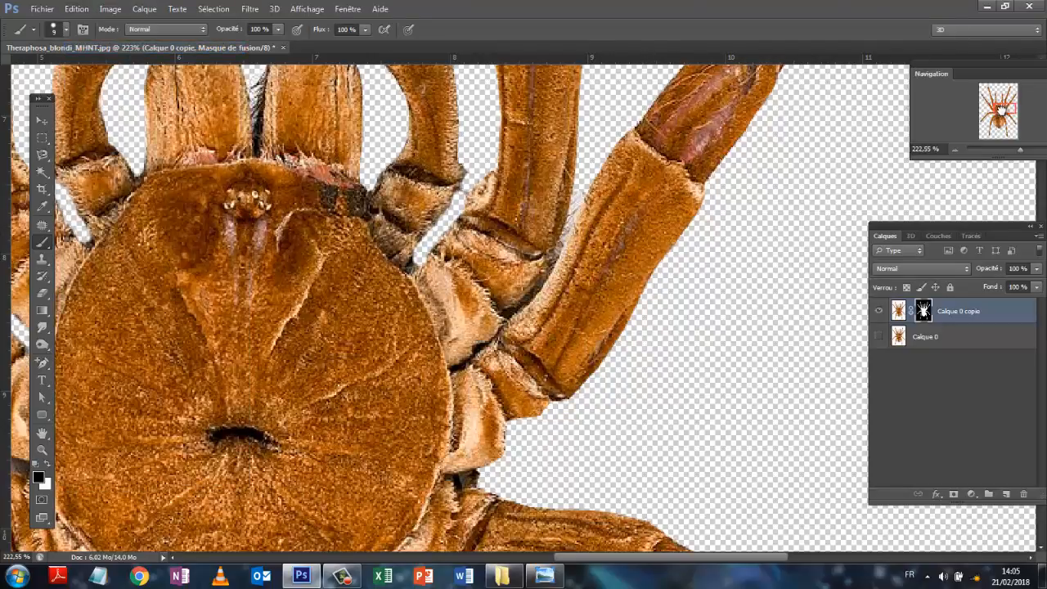
Paint away the grey background left at the rear leg bases on both sides and between the left hind leg and the abdomen
{"action": "mouse_move", "coordinate": [1003, 106]}
{"action": "left_mouse_down"}
{"action": "mouse_move", "coordinate": [1003, 122]}
{"action": "mouse_move", "coordinate": [992, 117]}
{"action": "left_mouse_up"}
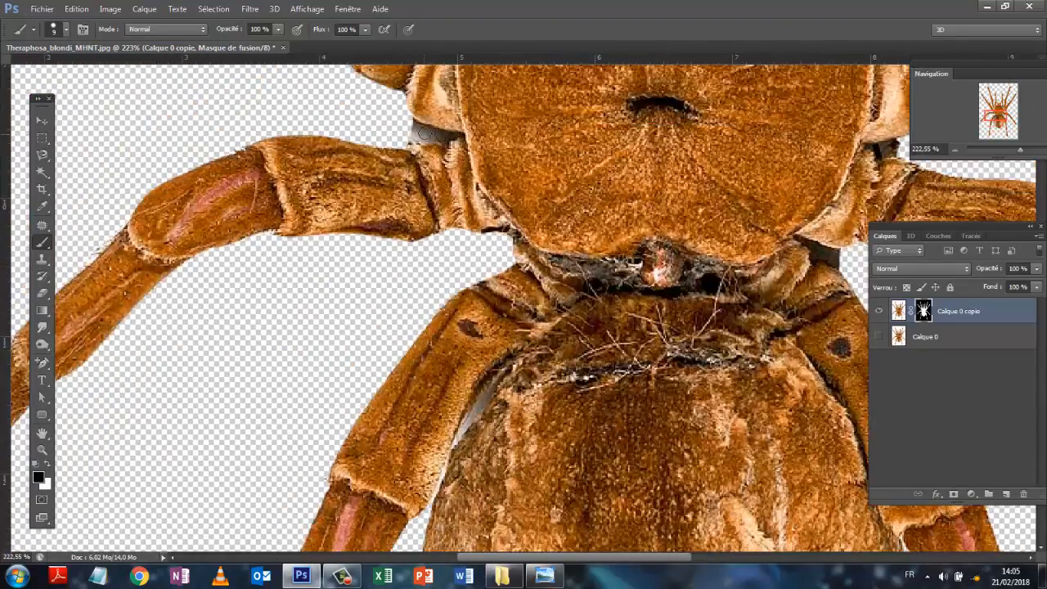
{"action": "mouse_move", "coordinate": [427, 136]}
{"action": "left_mouse_down"}
{"action": "mouse_move", "coordinate": [414, 131]}
{"action": "mouse_move", "coordinate": [443, 136]}
{"action": "left_mouse_up"}
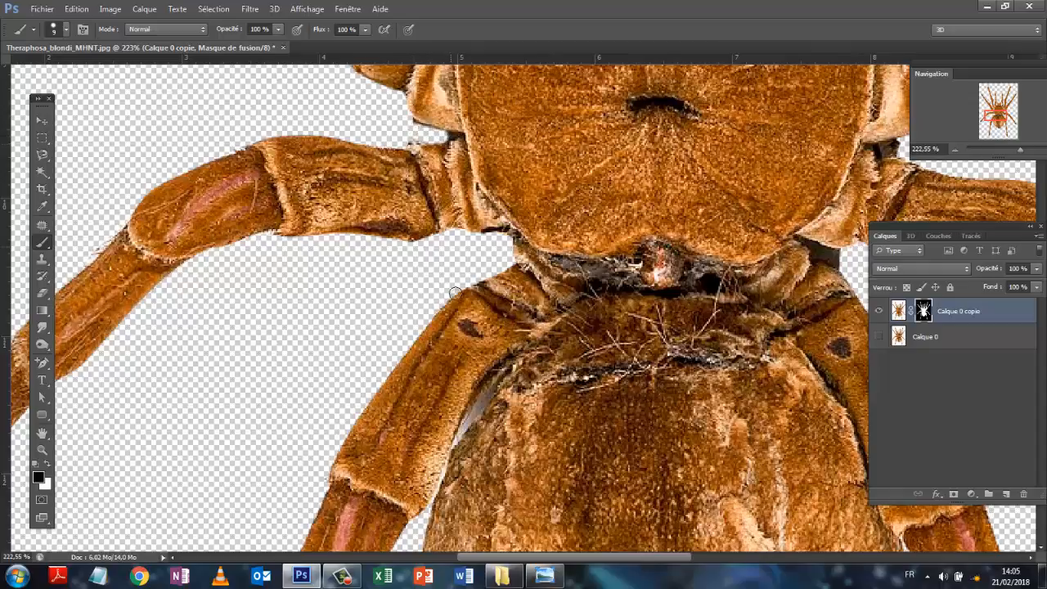
{"action": "left_click_drag", "start_coordinate": [470, 420], "coordinate": [497, 381]}
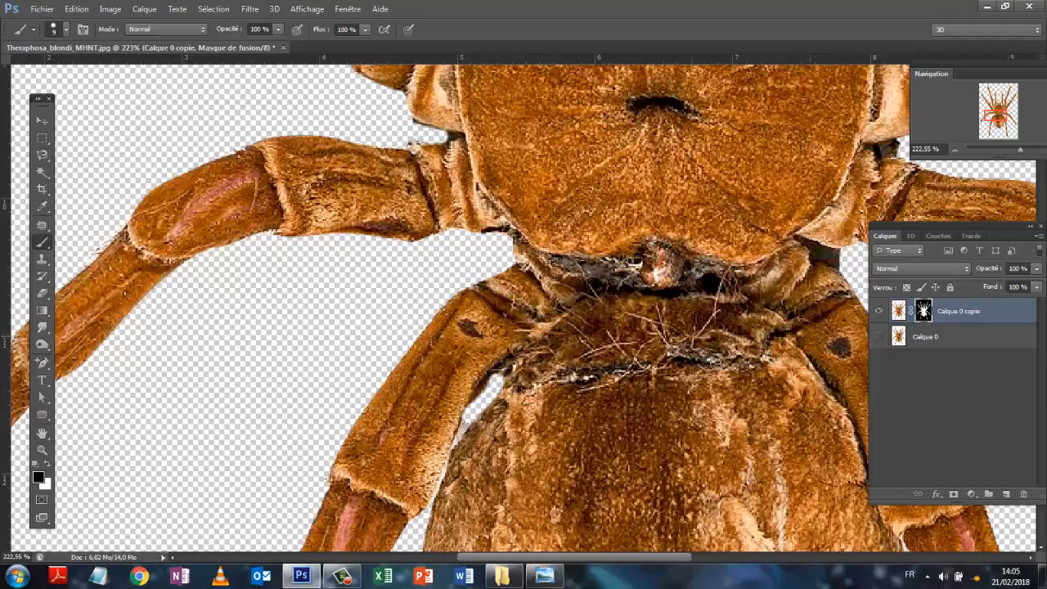
{"action": "left_click_drag", "start_coordinate": [1005, 119], "coordinate": [1009, 119]}
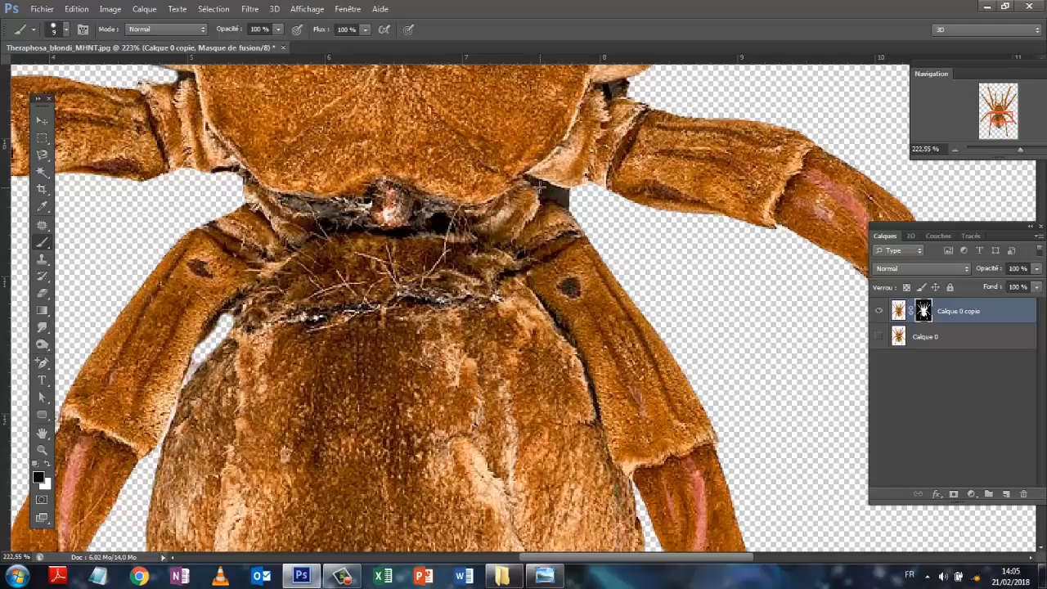
{"action": "mouse_move", "coordinate": [538, 187]}
{"action": "left_mouse_down"}
{"action": "mouse_move", "coordinate": [567, 198]}
{"action": "mouse_move", "coordinate": [555, 191]}
{"action": "mouse_move", "coordinate": [564, 208]}
{"action": "left_mouse_up"}
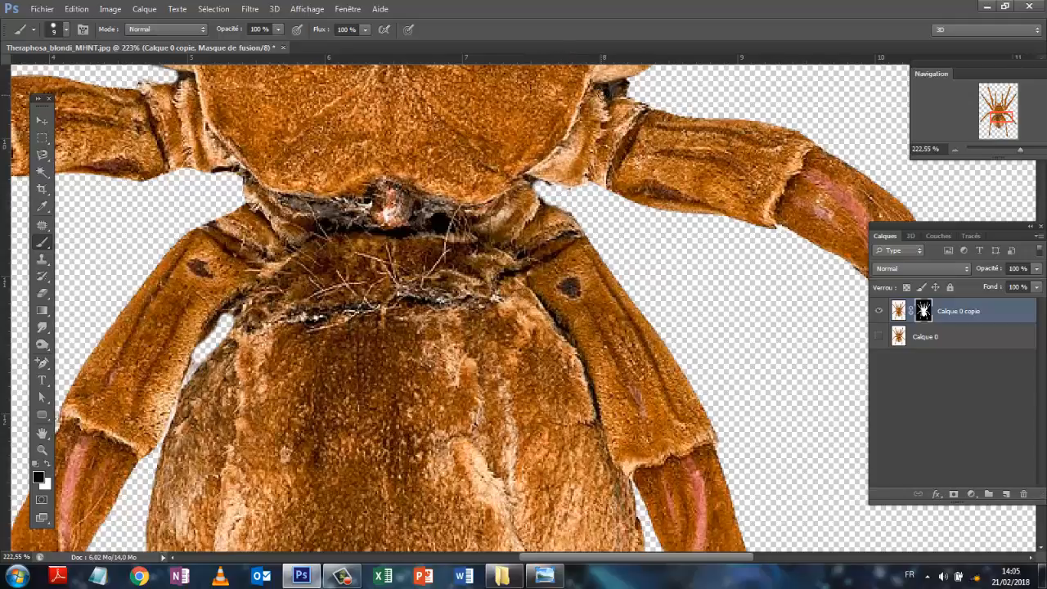
{"action": "mouse_move", "coordinate": [612, 89]}
{"action": "left_mouse_down"}
{"action": "mouse_move", "coordinate": [630, 85]}
{"action": "mouse_move", "coordinate": [621, 92]}
{"action": "left_mouse_up"}
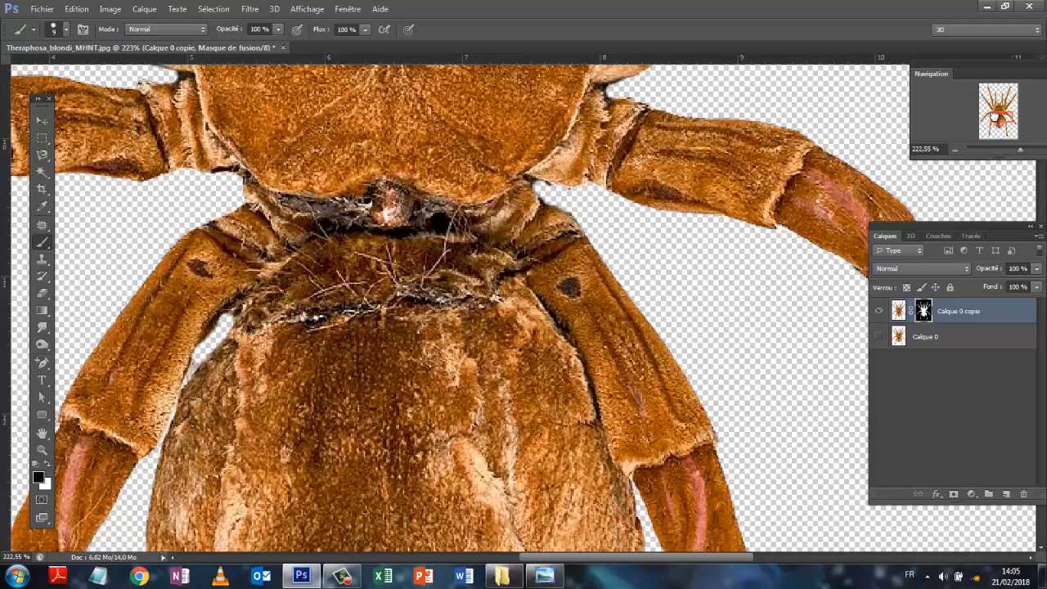
Set the foreground colour to white and check the cutout around the abdomen and front legs, ending with the whole image in view
{"action": "left_click_drag", "start_coordinate": [995, 117], "coordinate": [1018, 155]}
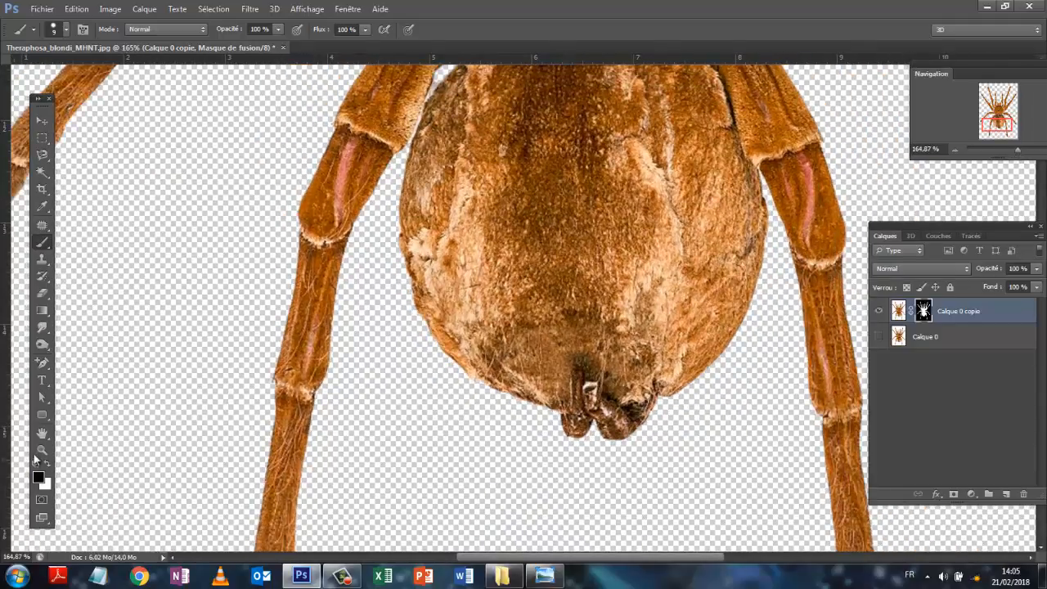
{"action": "key", "text": "x"}
{"action": "left_click_drag", "start_coordinate": [1008, 127], "coordinate": [1005, 94]}
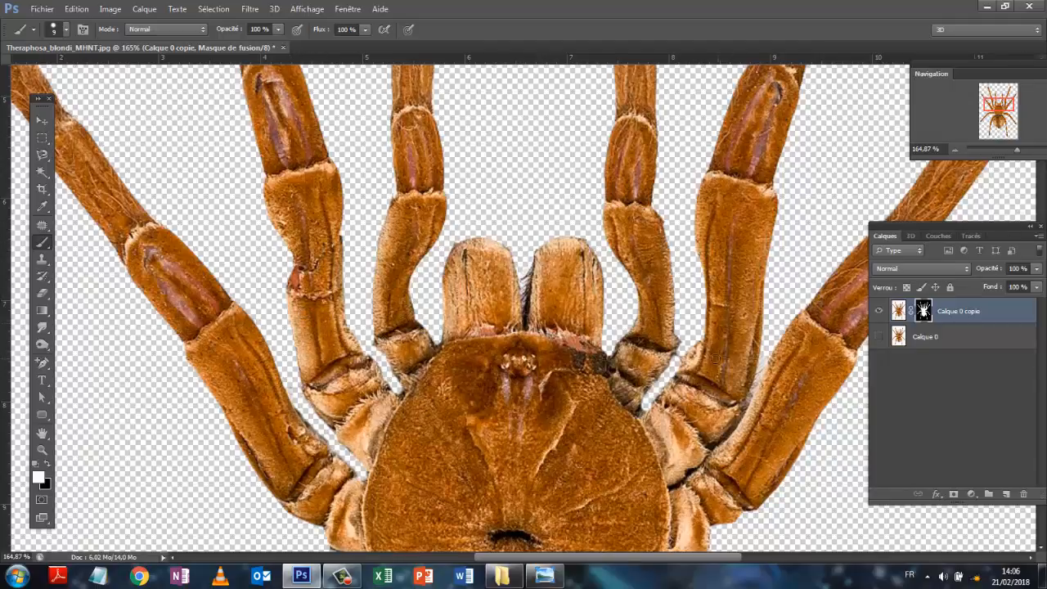
{"action": "key", "text": "ctrl+0"}
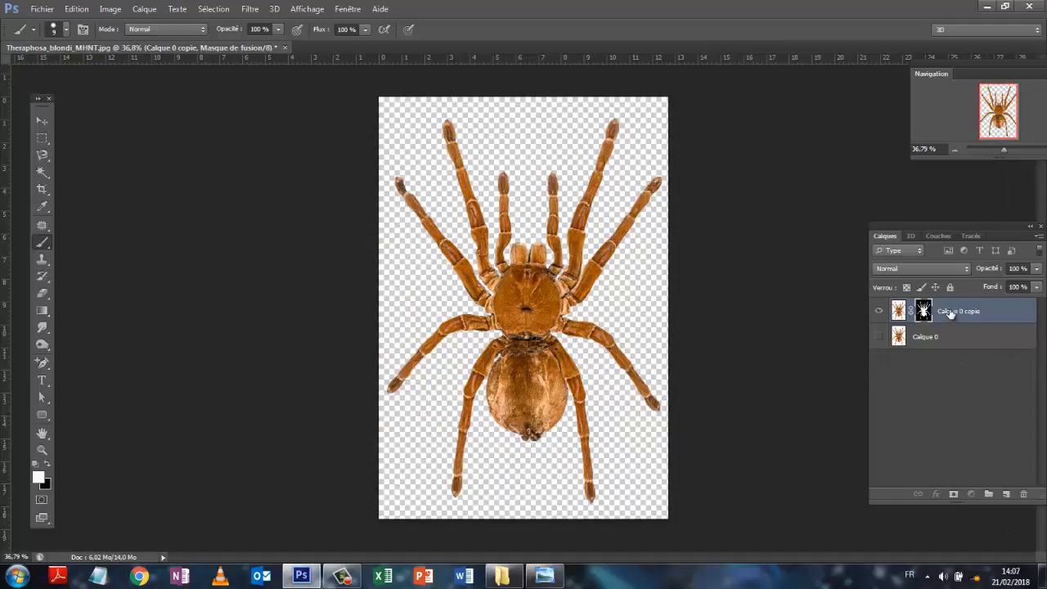
Duplicate the masked layer Calque 0 copie and hide the duplicate
{"action": "left_click_drag", "start_coordinate": [950, 313], "coordinate": [1004, 494]}
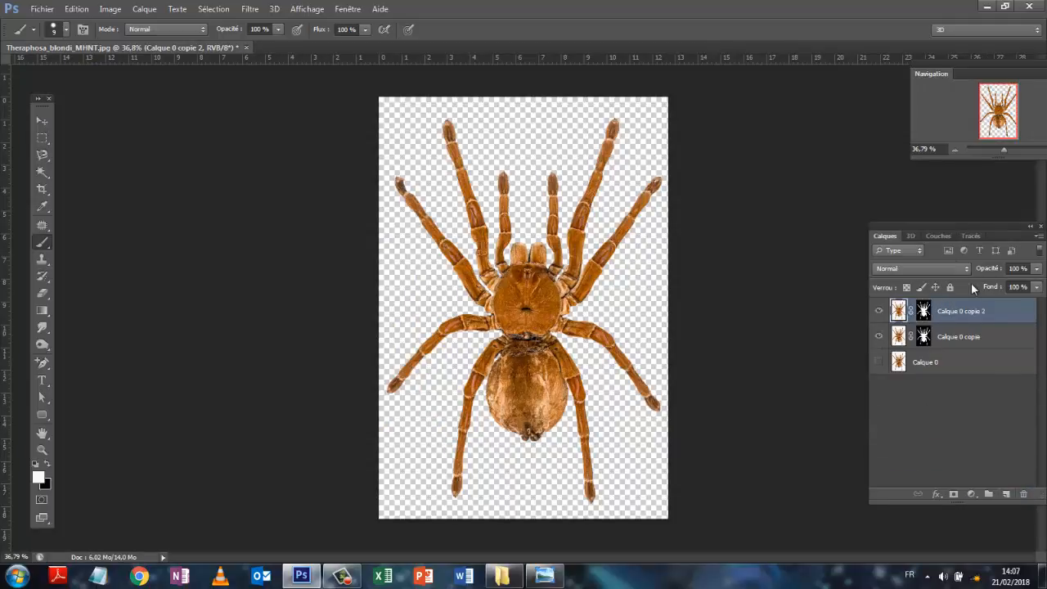
{"action": "left_click", "coordinate": [879, 311]}
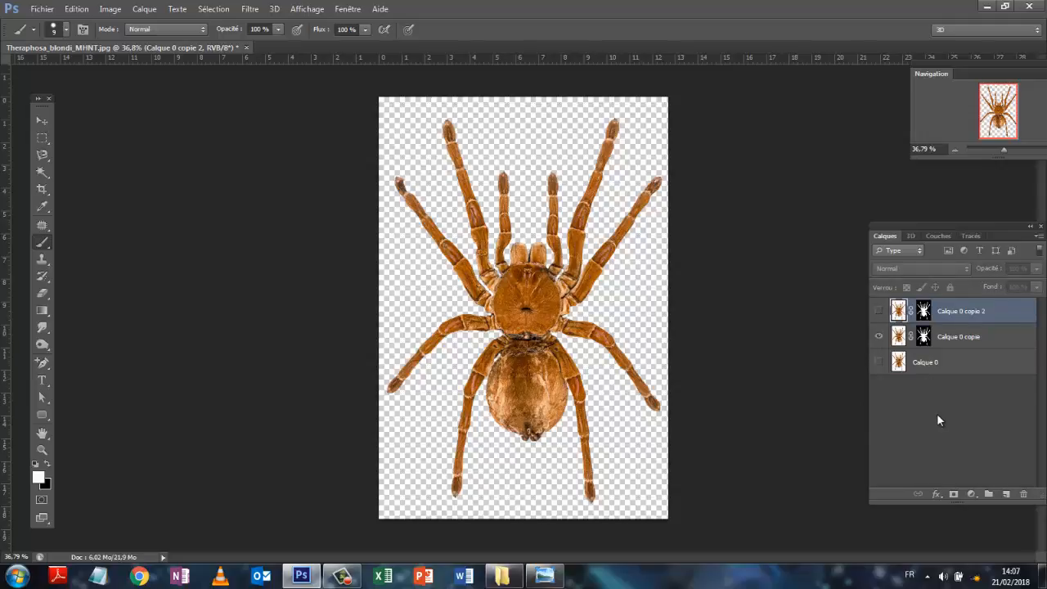
Apply the layer mask of Calque 0 copie permanently to the layer
{"action": "left_click", "coordinate": [955, 340]}
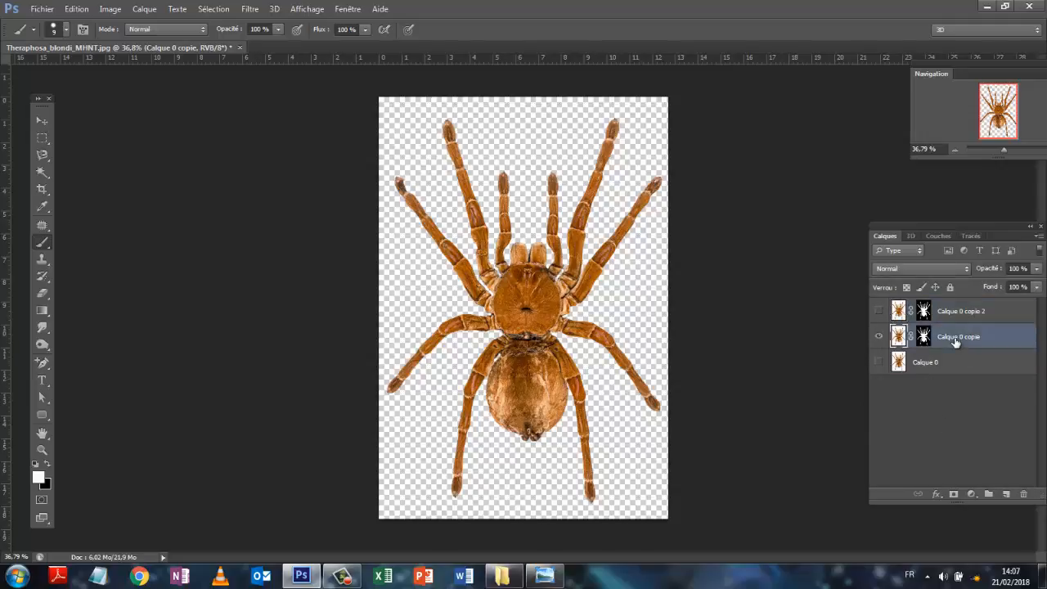
{"action": "left_click", "coordinate": [146, 10]}
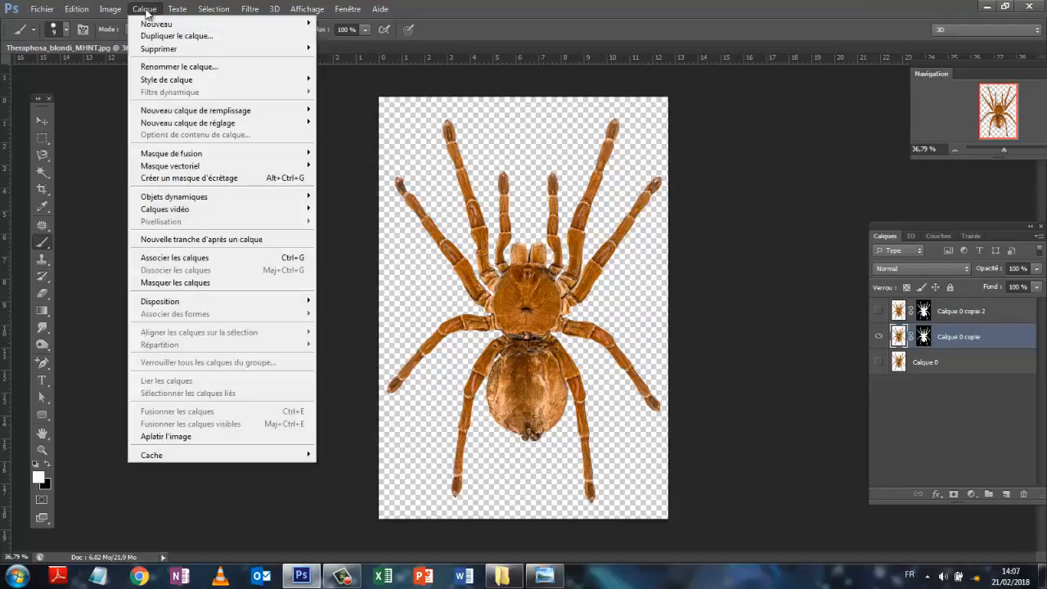
{"action": "mouse_move", "coordinate": [162, 155]}
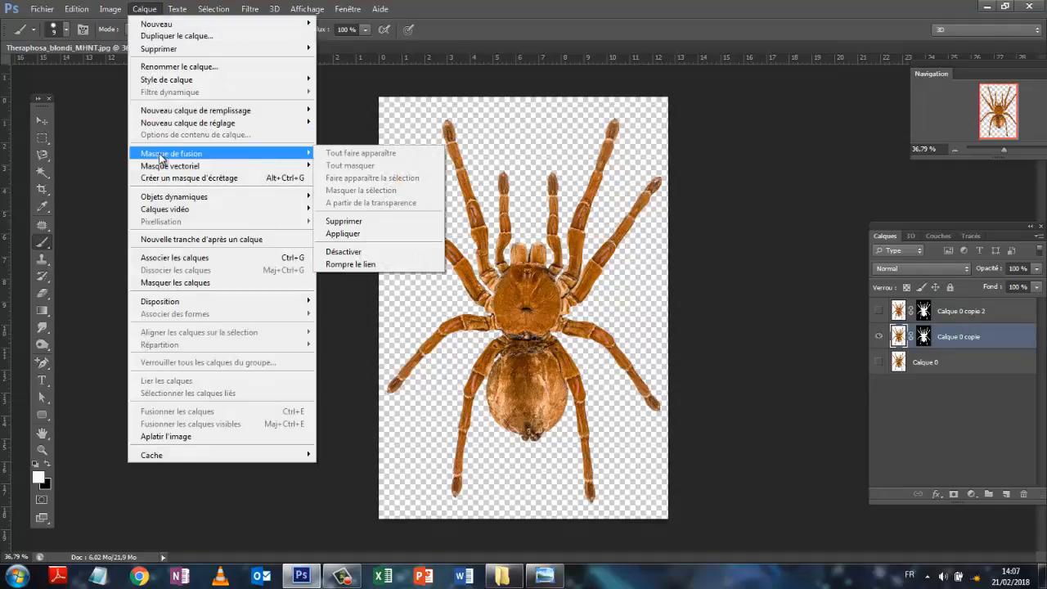
{"action": "left_click", "coordinate": [345, 233]}
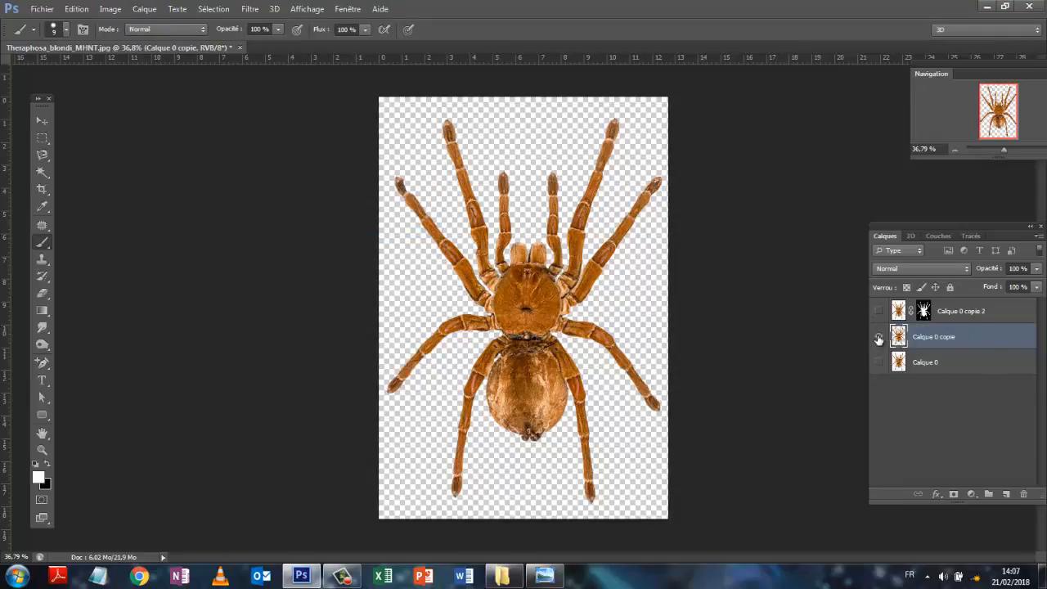
Hide Calque 0 copie, show the masked duplicate Calque 0 copie 2, and invert its layer mask through the mask properties
{"action": "left_click", "coordinate": [878, 336]}
{"action": "left_click", "coordinate": [879, 312]}
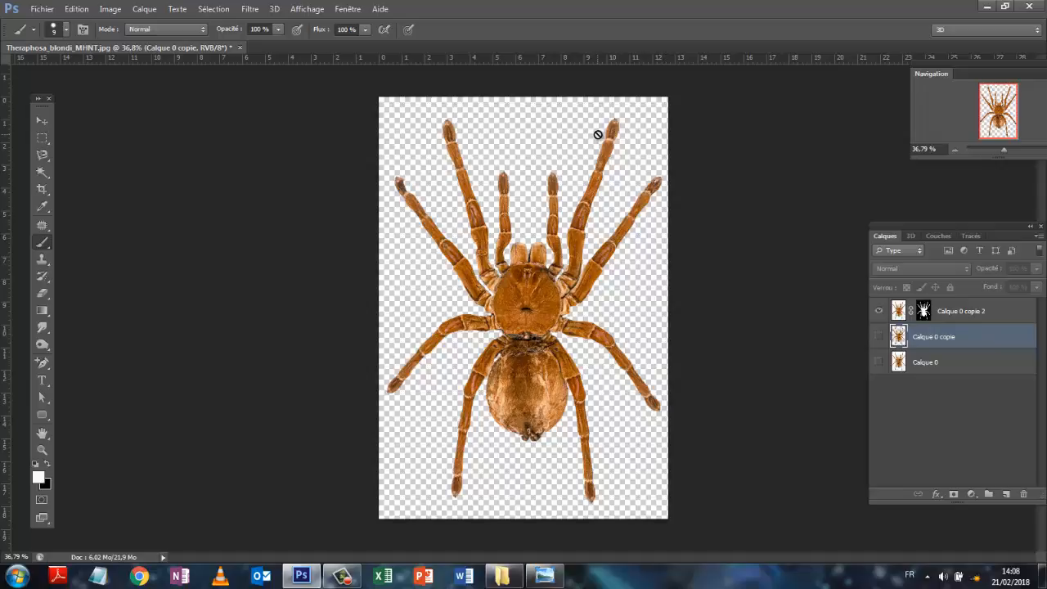
{"action": "left_click", "coordinate": [350, 9]}
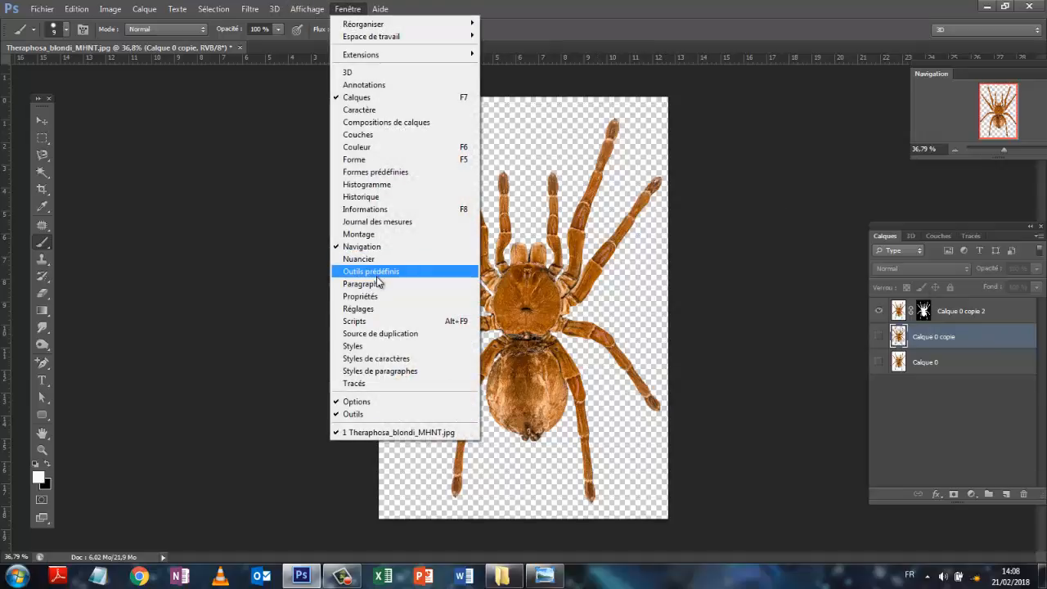
{"action": "left_click", "coordinate": [368, 297]}
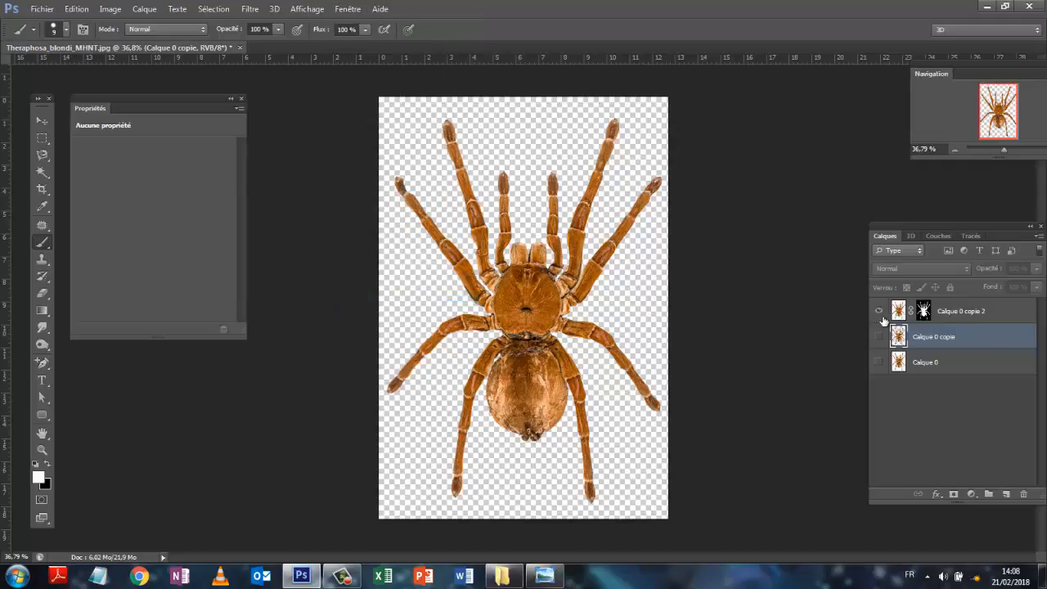
{"action": "left_click", "coordinate": [923, 311]}
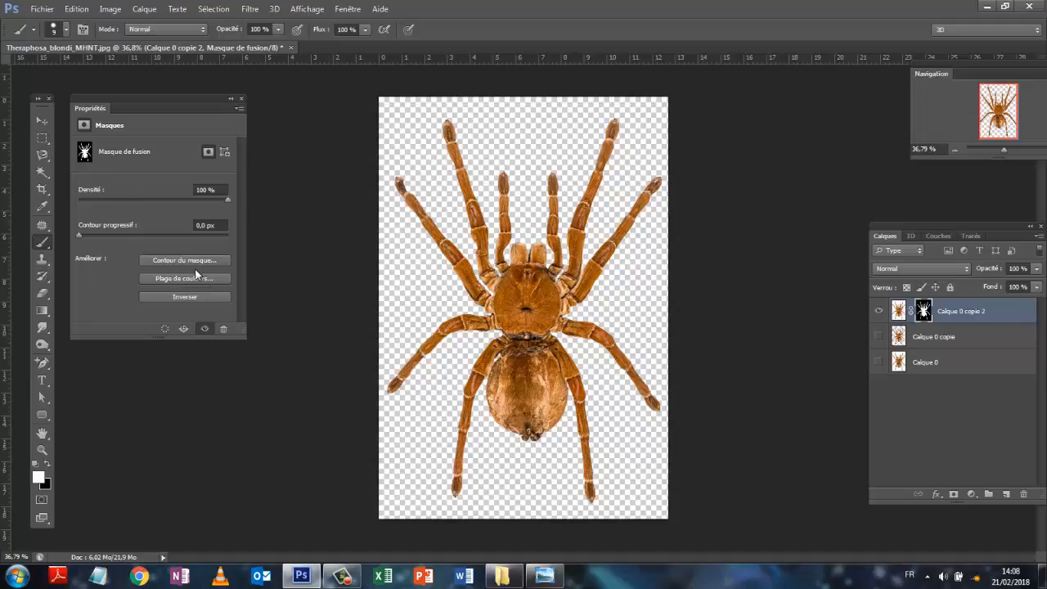
{"action": "left_click", "coordinate": [192, 298]}
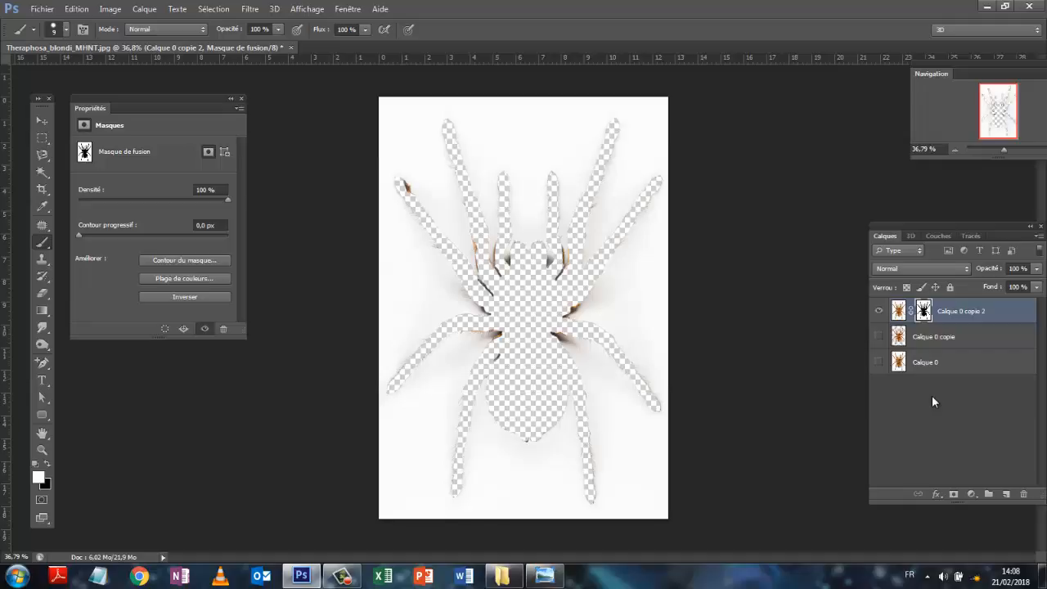
Add a new empty layer directly beneath Calque 0 copie 2 and fill it with black
{"action": "left_click", "coordinate": [1007, 495]}
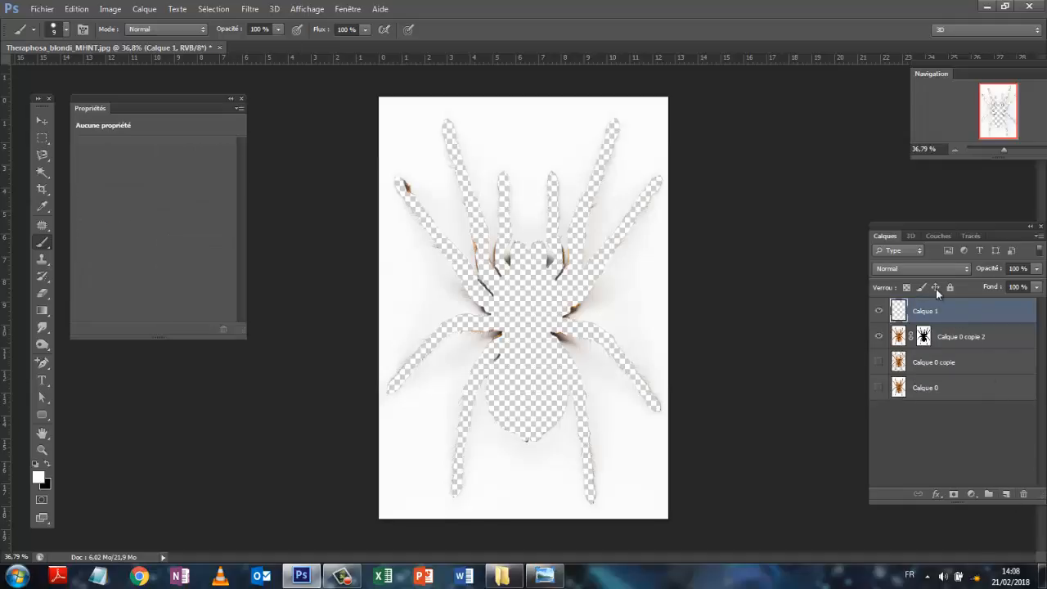
{"action": "left_click_drag", "start_coordinate": [928, 311], "coordinate": [945, 338]}
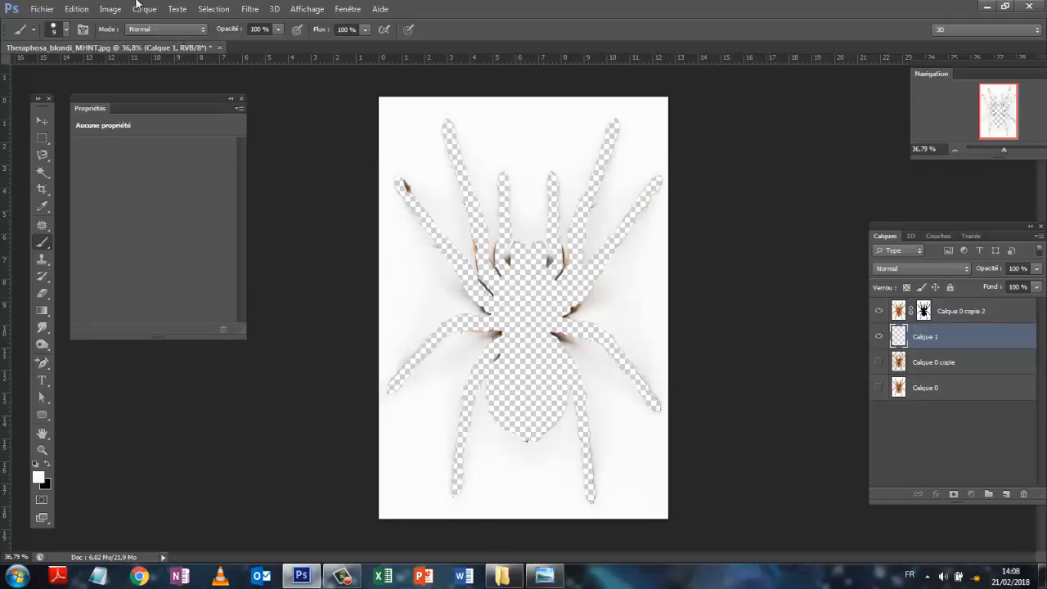
{"action": "left_click", "coordinate": [78, 9]}
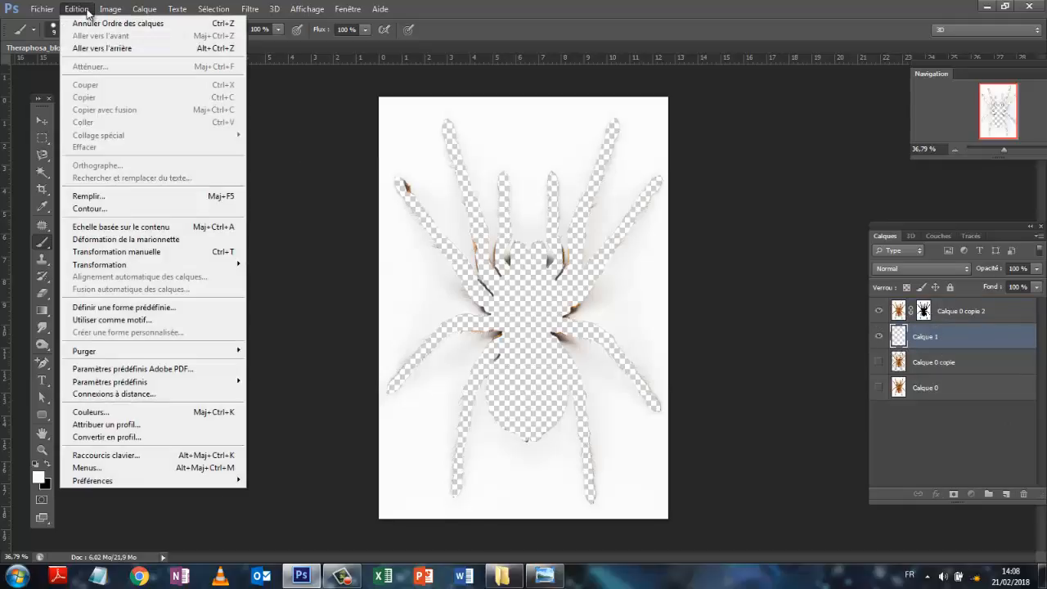
{"action": "left_click", "coordinate": [133, 199]}
{"action": "left_click", "coordinate": [958, 217]}
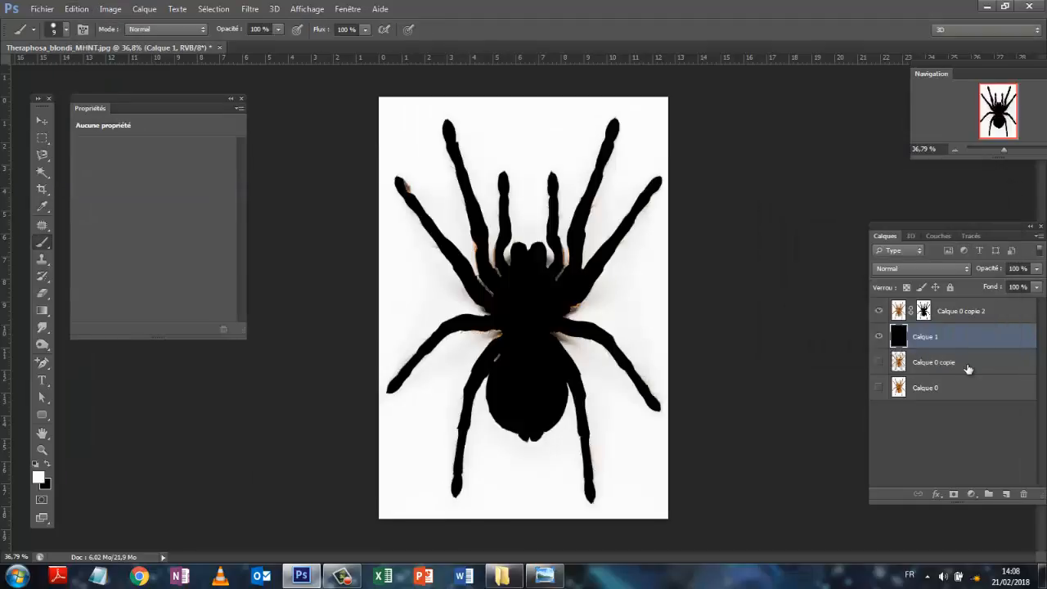